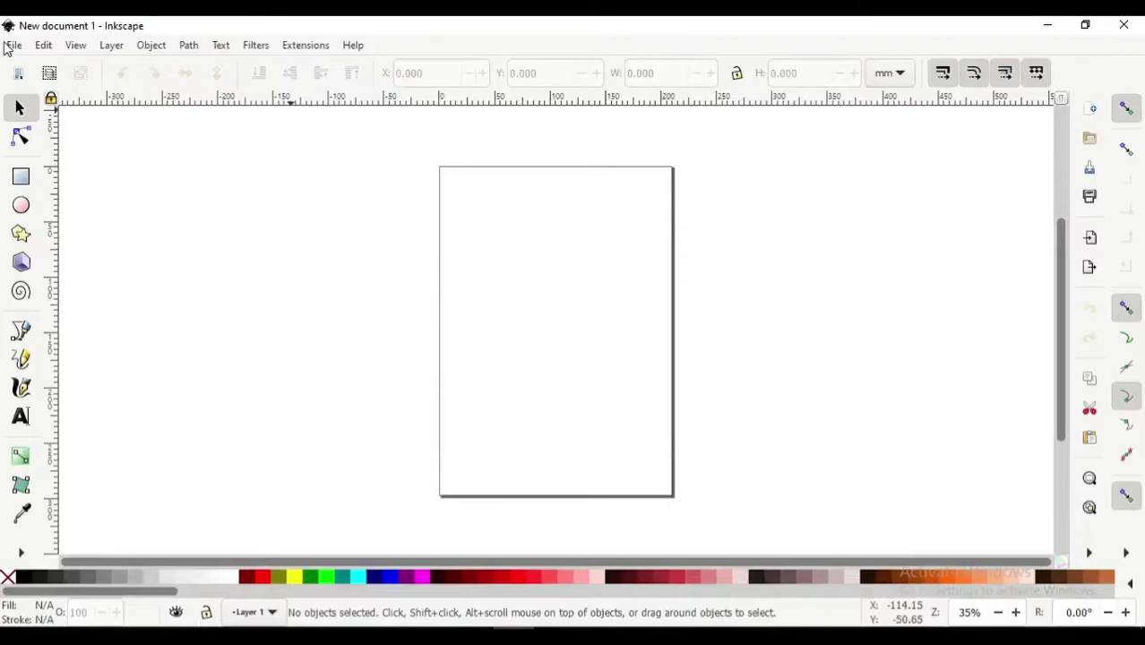
# Draw a large sky rectangle and stretch it to fill the view
pyautogui.hotkey('ctrl', 'shift', 'd')
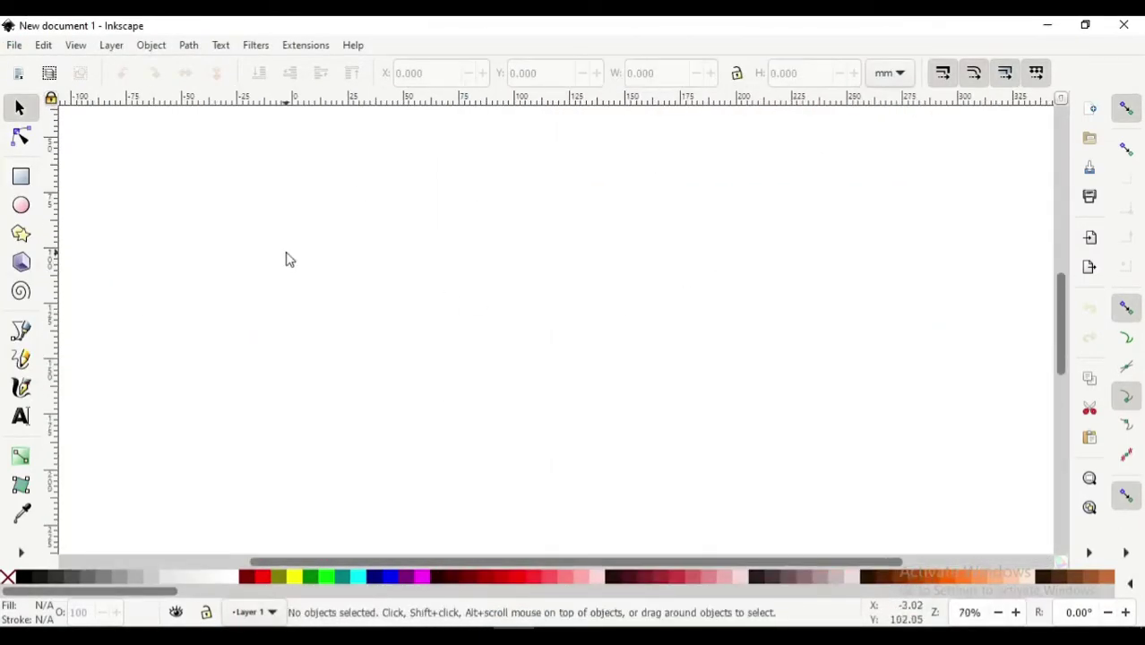
pyautogui.press('r')
pyautogui.moveTo(314, 167); pyautogui.dragTo(793, 461)
pyautogui.press('s')
pyautogui.moveTo(792, 311); pyautogui.dragTo(808, 312)
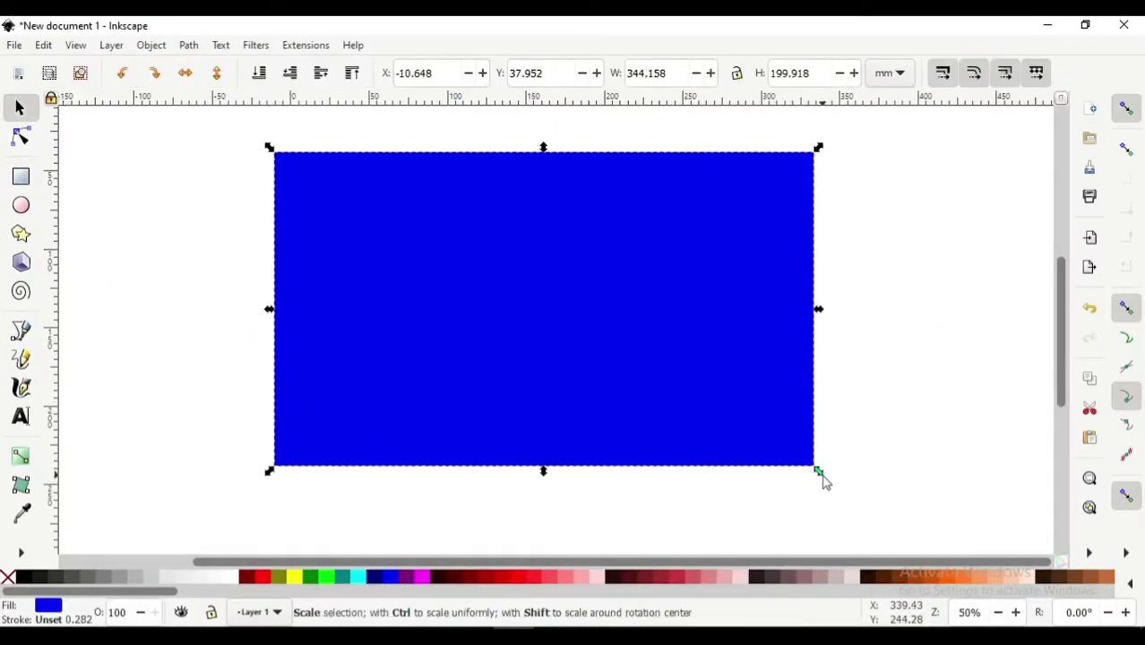
pyautogui.moveTo(818, 472); pyautogui.dragTo(870, 507)
# Give the rectangle a linear gradient fill running vertically from top to bottom
pyautogui.press('g')
pyautogui.hotkey('ctrl', 'shift', 'f')
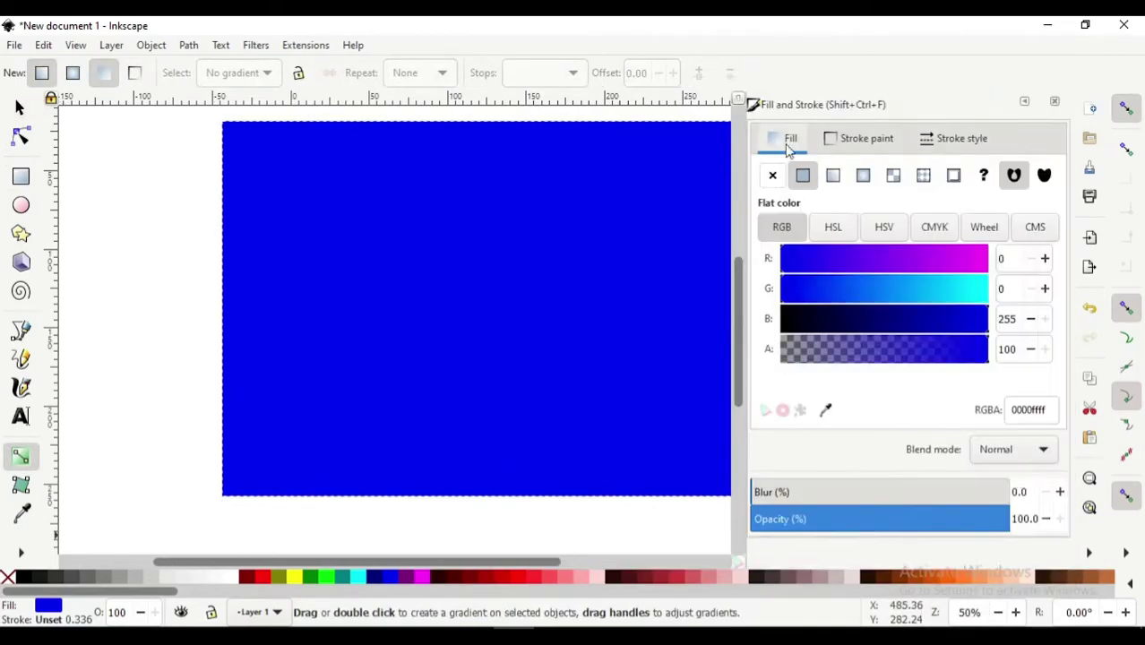
pyautogui.click(833, 175)
pyautogui.press('-')
pyautogui.moveTo(248, 292)
pyautogui.mouseDown()
pyautogui.moveTo(466, 165)
pyautogui.moveTo(471, 432)
pyautogui.mouseUp()
pyautogui.click(922, 348)
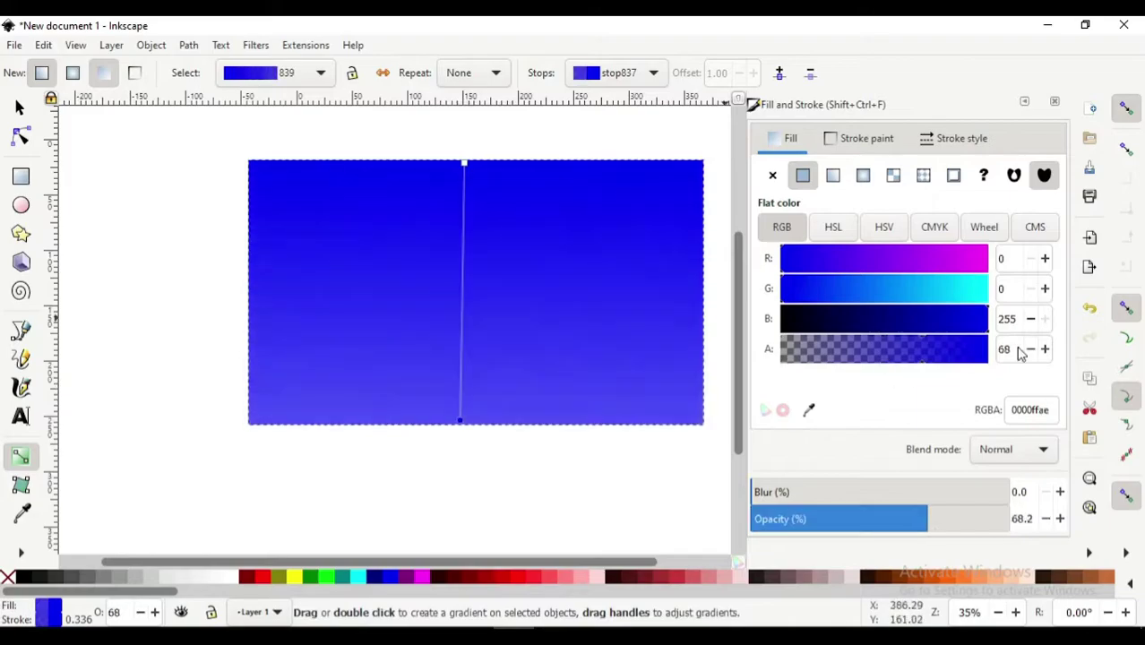
pyautogui.hotkey('ctrl', 'z')
# Darken the top stop toward purple and try bottom-stop colours, settling on lavender
pyautogui.click(843, 319)
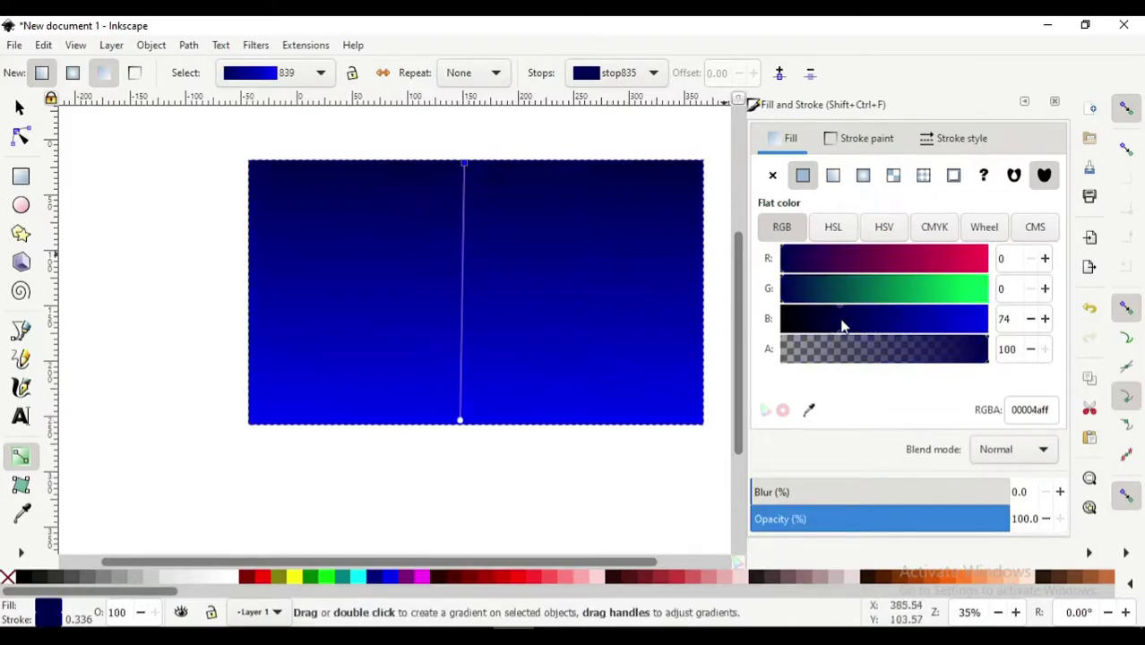
pyautogui.click(827, 258)
pyautogui.click(463, 425)
pyautogui.click(938, 321)
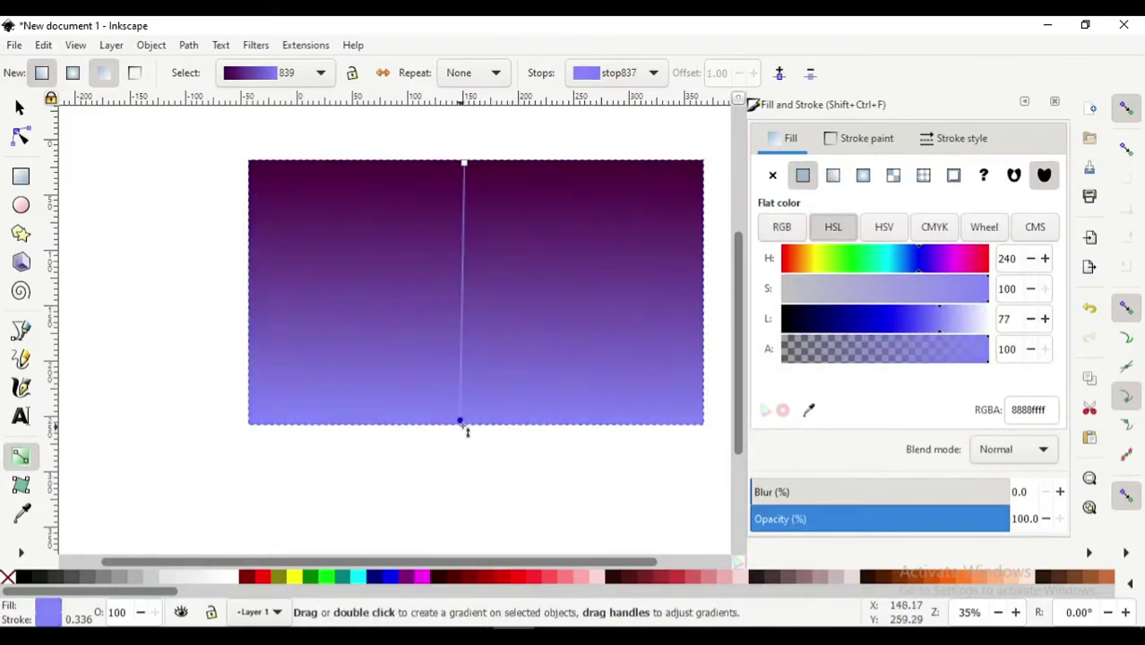
pyautogui.click(797, 258)
pyautogui.click(800, 258)
pyautogui.click(781, 227)
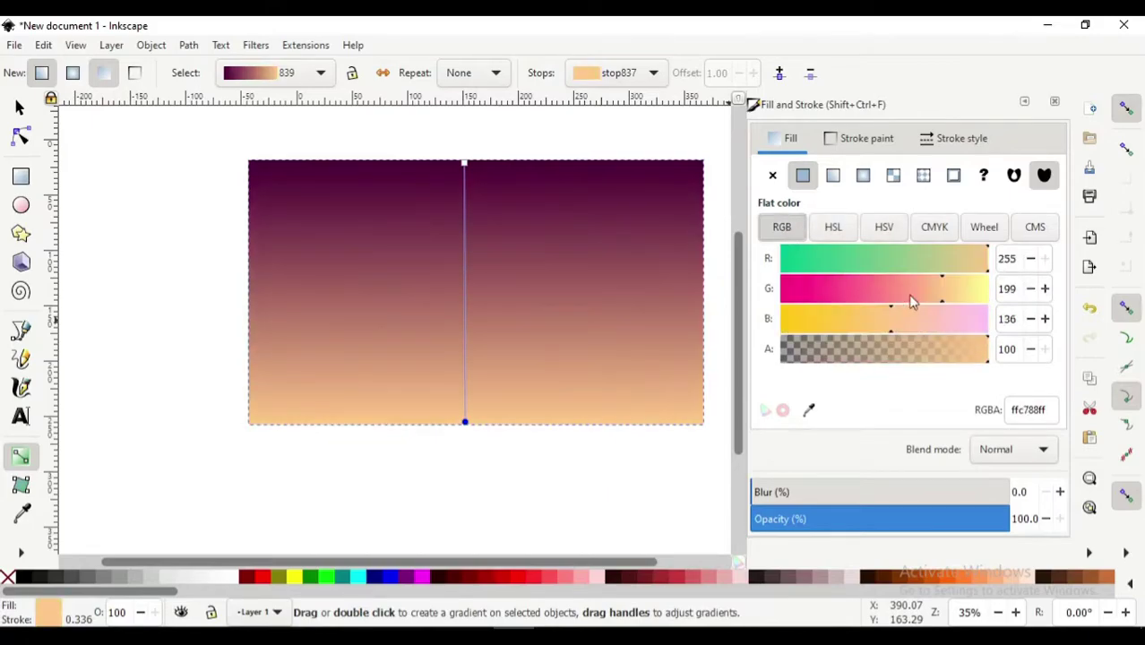
pyautogui.click(934, 227)
pyautogui.click(806, 258)
pyautogui.hotkey('ctrl', 'z')
pyautogui.hotkey('ctrl', 'z')
pyautogui.hotkey('ctrl', 'z')
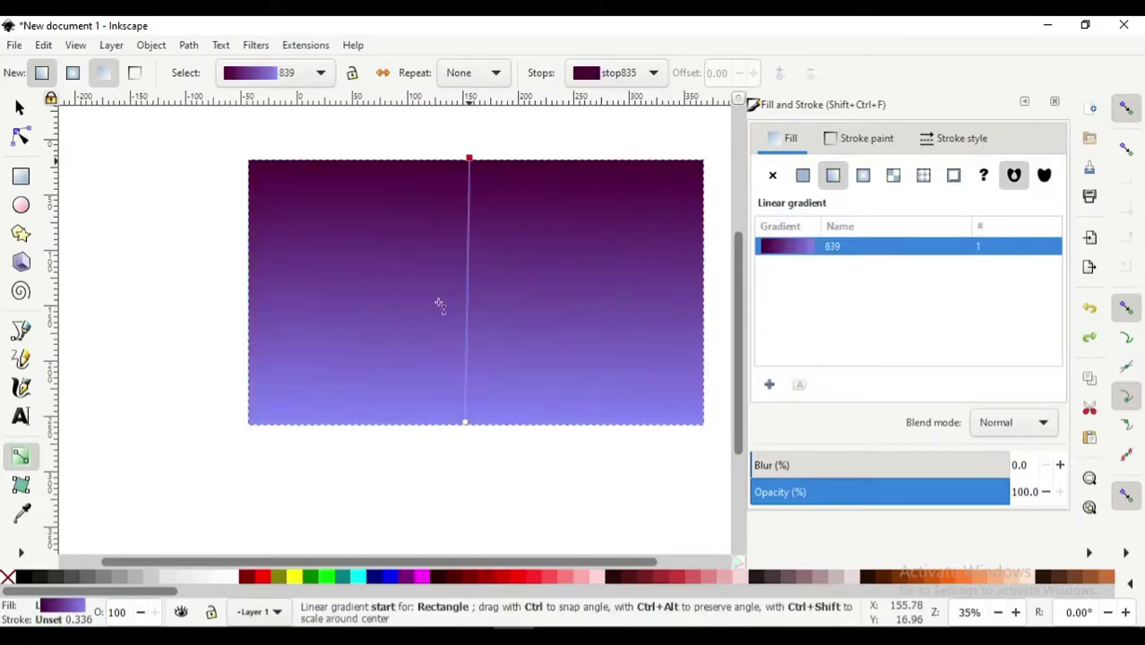
# Set the top gradient stop to deep navy and the bottom stop to grey-blue
pyautogui.click(465, 421)
pyautogui.click(469, 158)
pyautogui.click(908, 259)
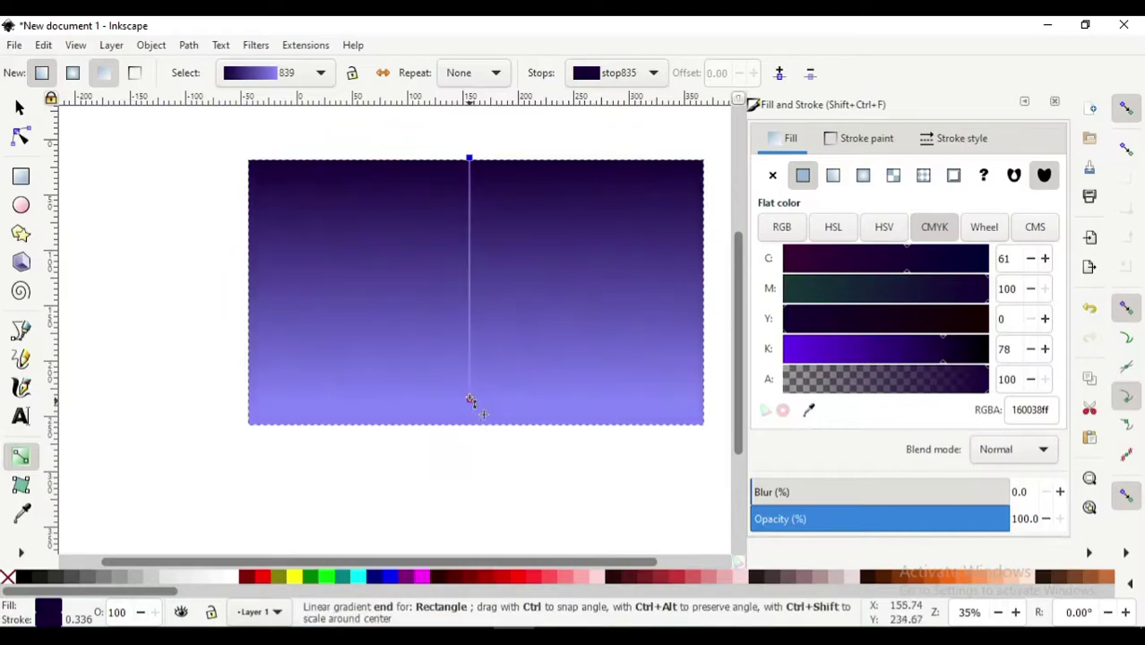
pyautogui.click(468, 396)
pyautogui.click(802, 322)
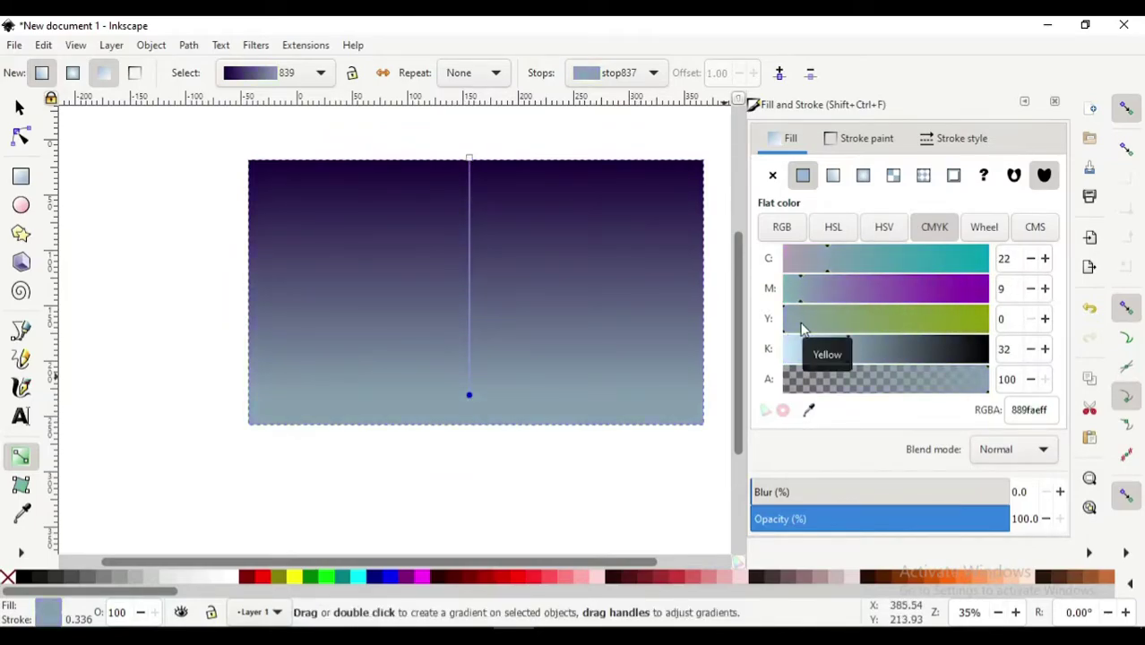
pyautogui.press('Escape')
pyautogui.press('r')
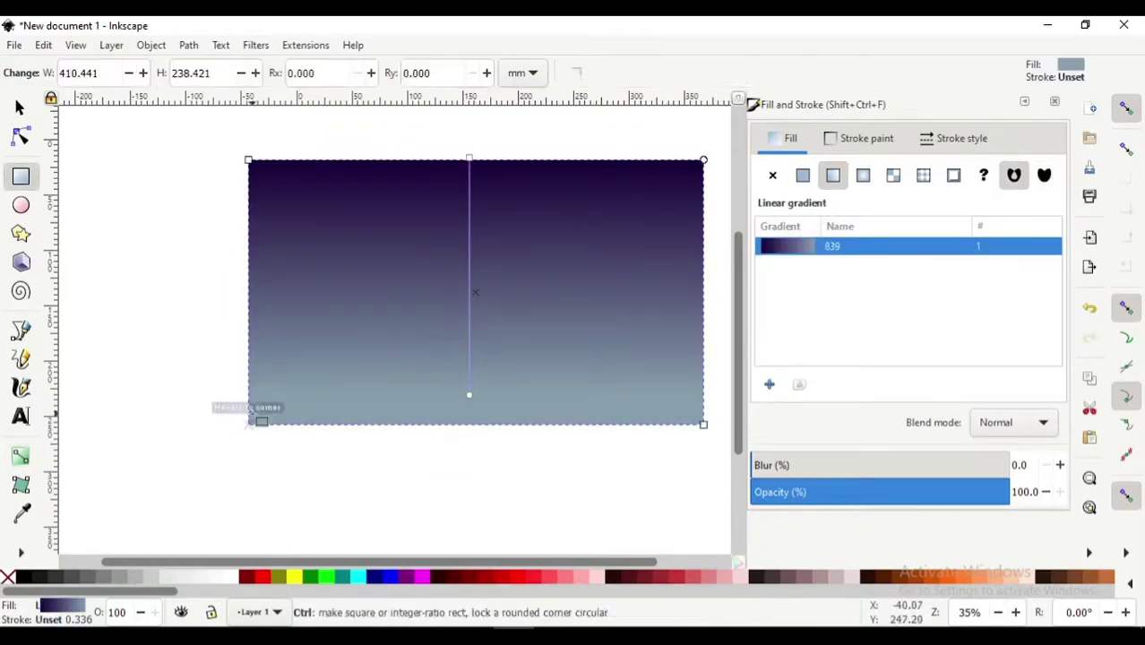
pyautogui.press('b')
pyautogui.scroll(2, 287, 340)
# Draw a closed ground path across the bottom band of the sky
pyautogui.scroll(-2, 183, 423)
pyautogui.click(182, 419)
pyautogui.scroll(1, 339, 435)
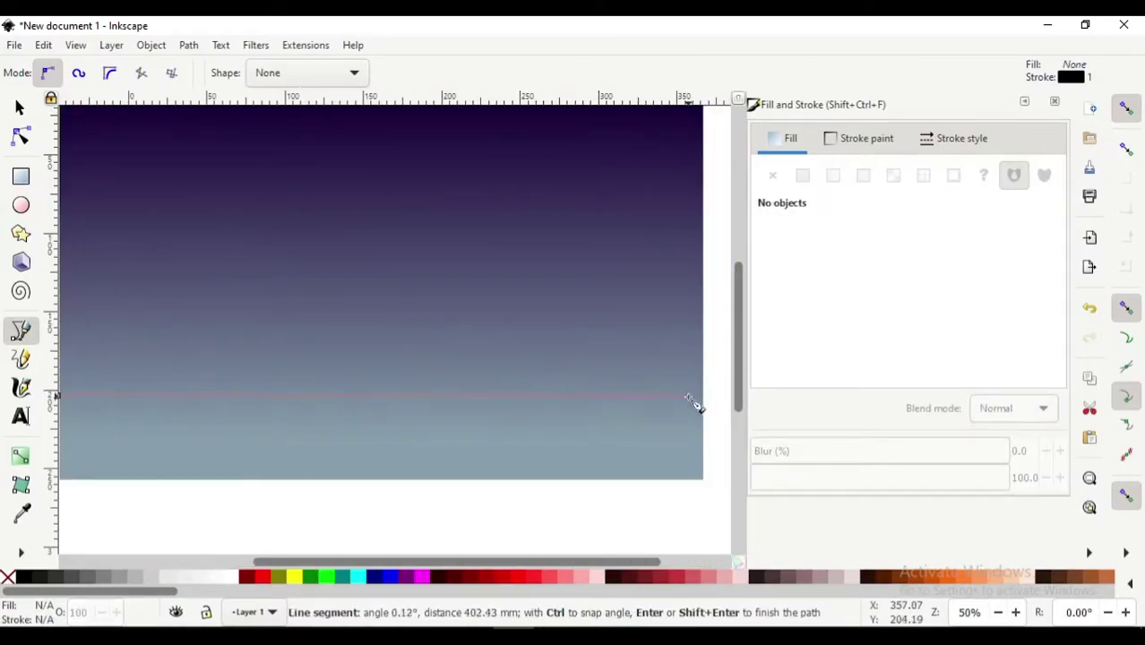
pyautogui.click(715, 486)
pyautogui.click(260, 479)
pyautogui.click(259, 391)
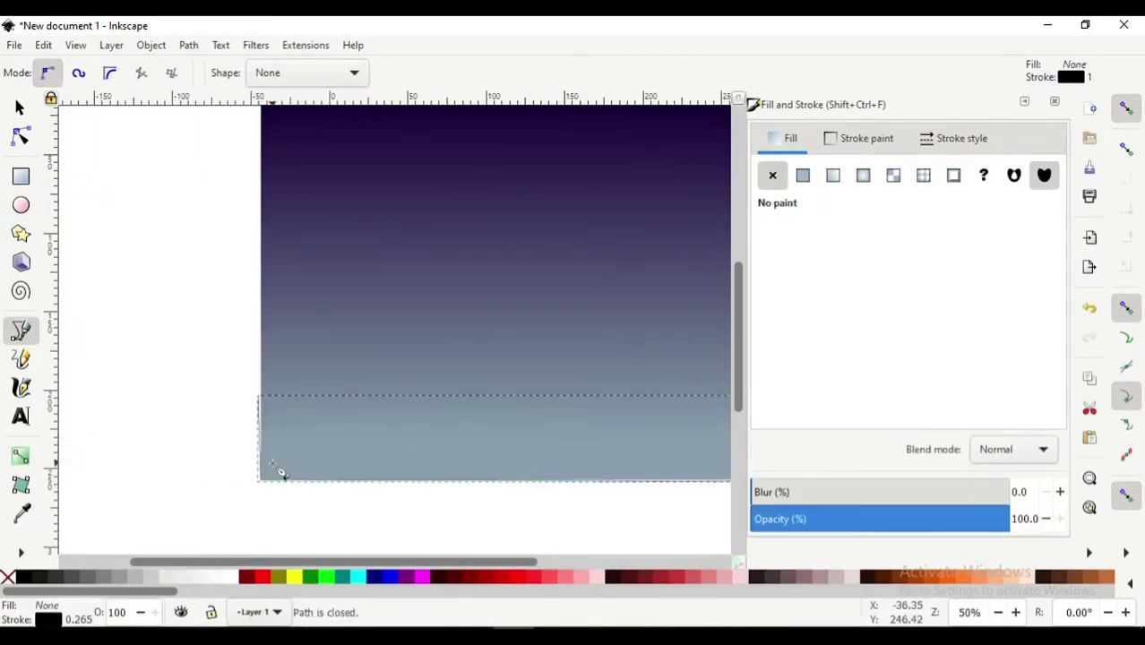
pyautogui.scroll(-1, 269, 470)
# Bend the ground's top edge into a gentle wave with the Node tool
pyautogui.press('n')
pyautogui.moveTo(493, 436); pyautogui.dragTo(453, 417)
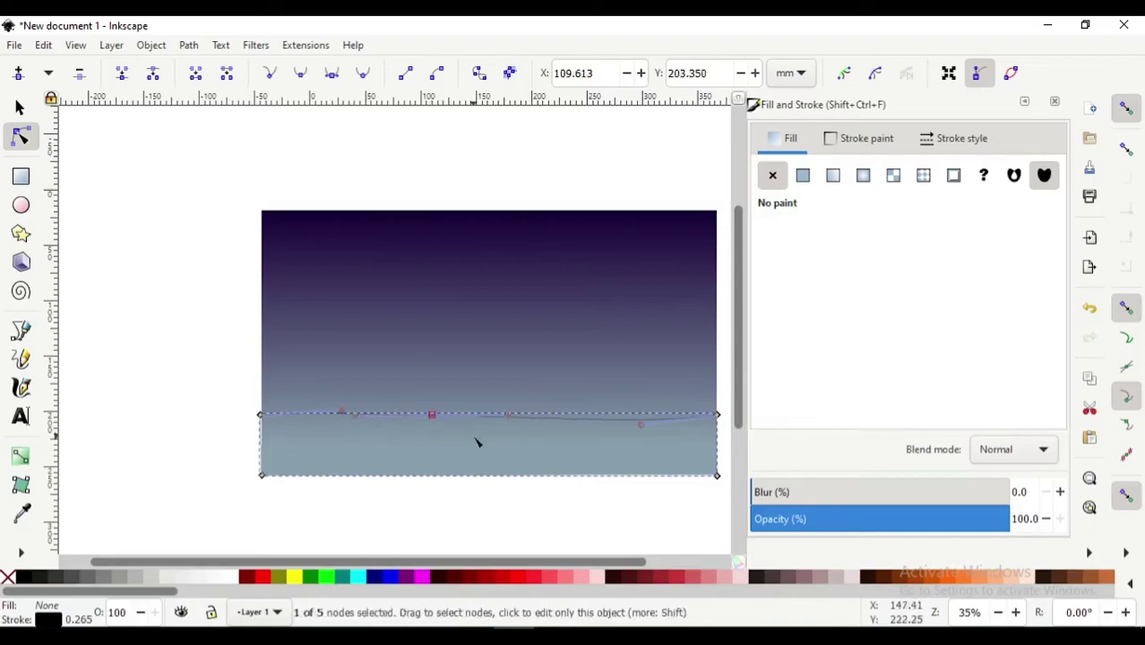
pyautogui.press('s')
pyautogui.hscroll(1, 514, 487)
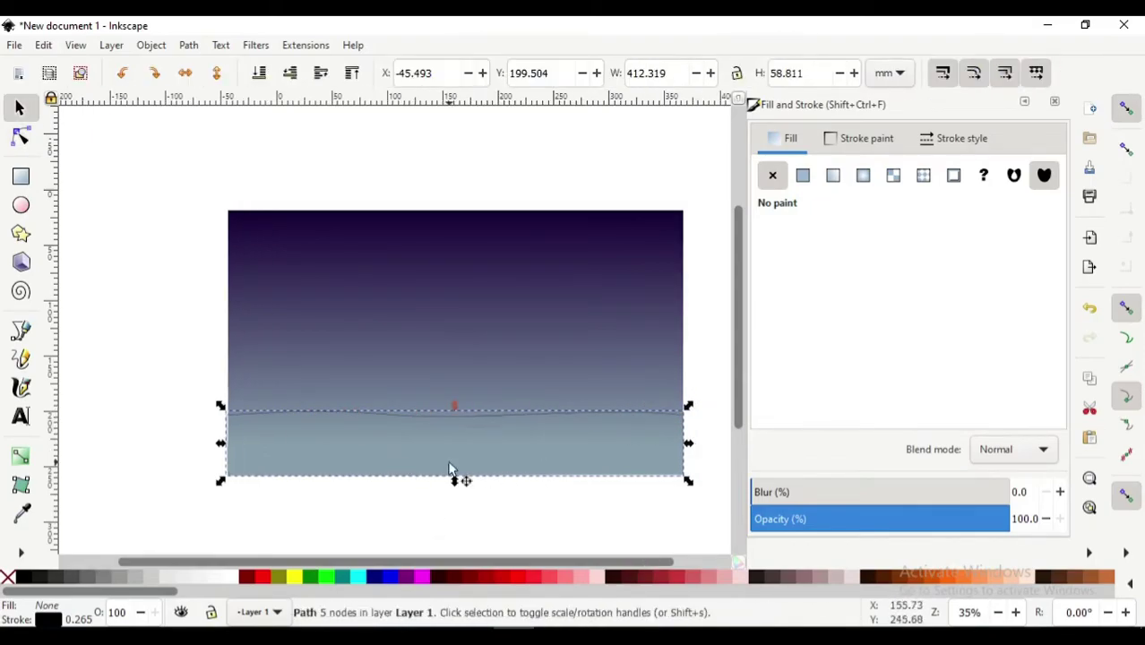
# Give the ground a flat purple fill and adjust its CMYK values
pyautogui.click(374, 576)
pyautogui.click(262, 577)
pyautogui.click(406, 577)
pyautogui.click(858, 288)
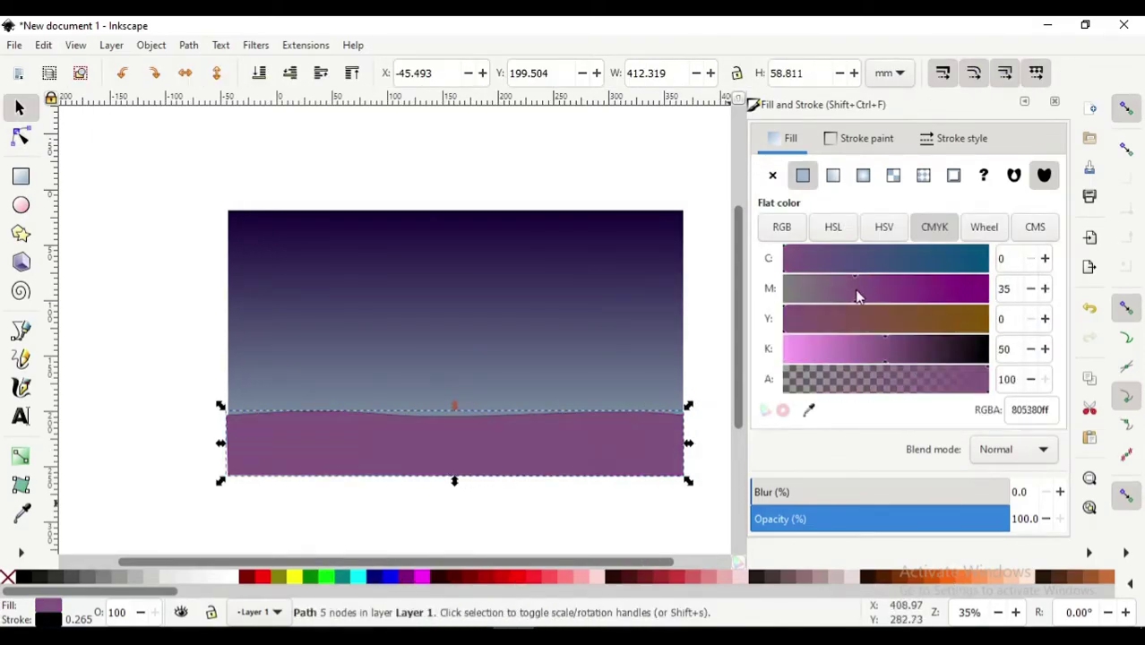
pyautogui.click(951, 349)
pyautogui.click(897, 288)
pyautogui.click(916, 349)
pyautogui.click(952, 348)
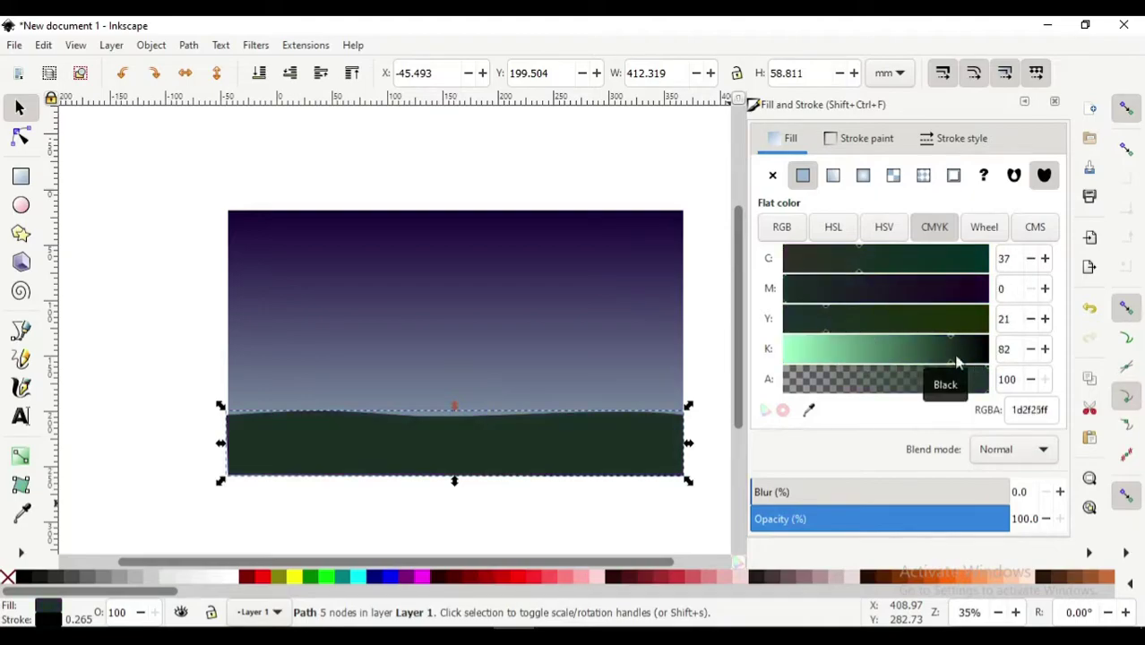
pyautogui.click(824, 258)
# Refine the ground colour with HSL and RGB sliders to muted purple 503f61ff
pyautogui.click(865, 289)
pyautogui.hscroll(1, 300, 438)
pyautogui.click(841, 231)
pyautogui.click(929, 288)
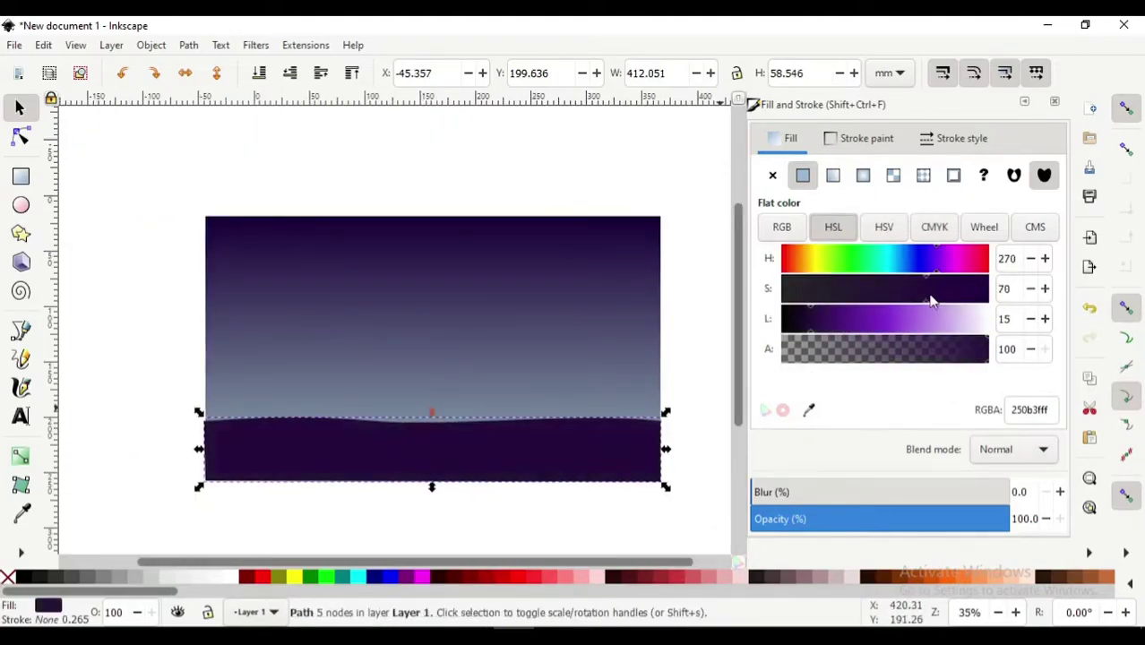
pyautogui.click(782, 227)
pyautogui.click(847, 258)
pyautogui.click(834, 289)
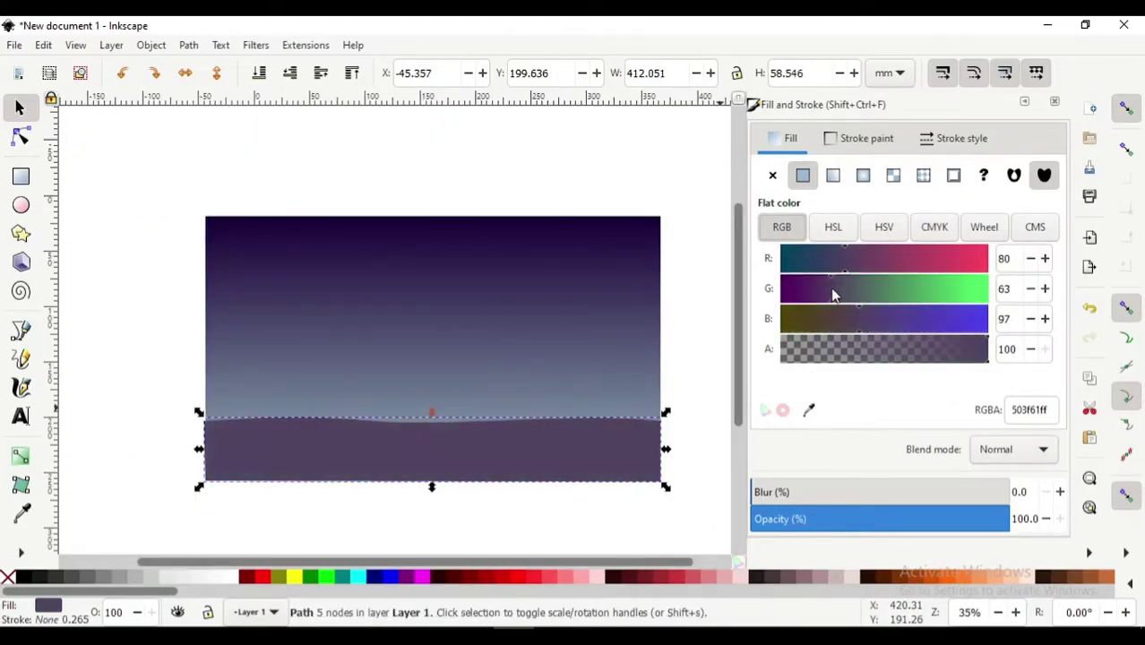
pyautogui.click(831, 258)
pyautogui.click(21, 136)
pyautogui.click(208, 264)
# Raise the sky's lower stop and grade it from navy 010c38ff to pale sage 999f83ff
pyautogui.moveTo(426, 418); pyautogui.dragTo(426, 396)
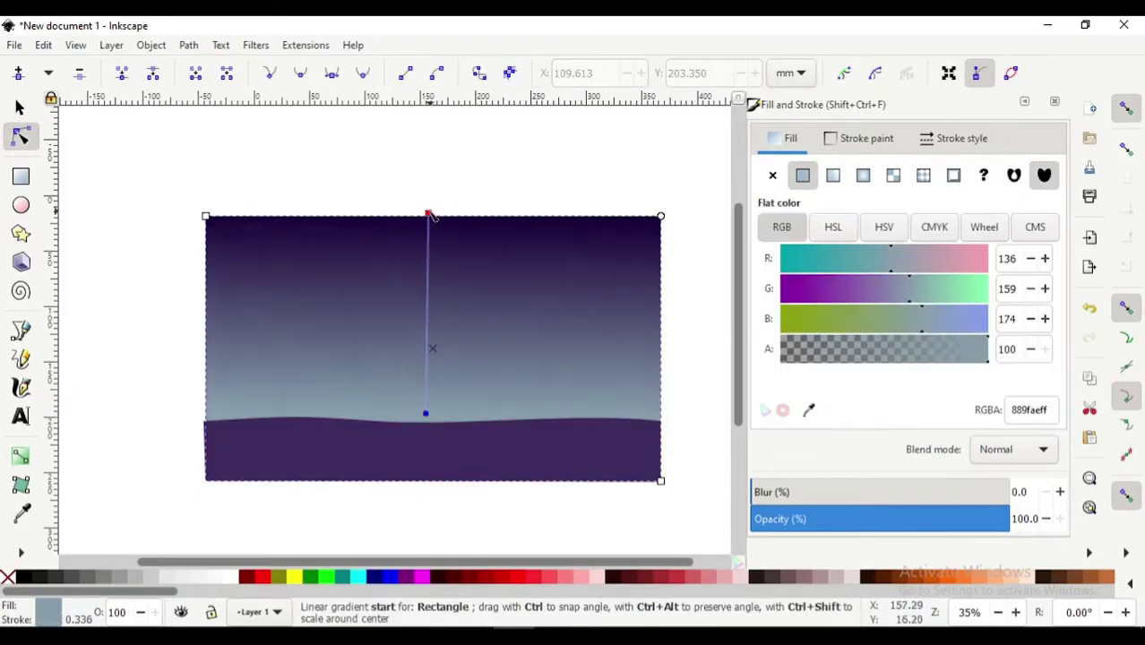
pyautogui.click(884, 227)
pyautogui.click(935, 226)
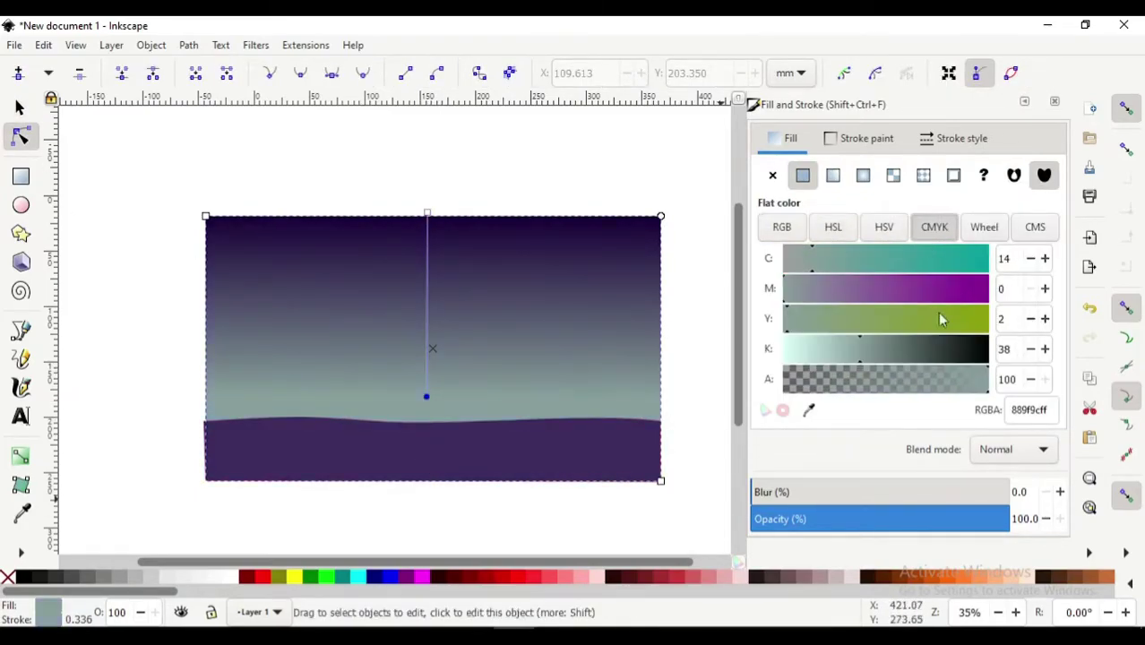
pyautogui.click(427, 213)
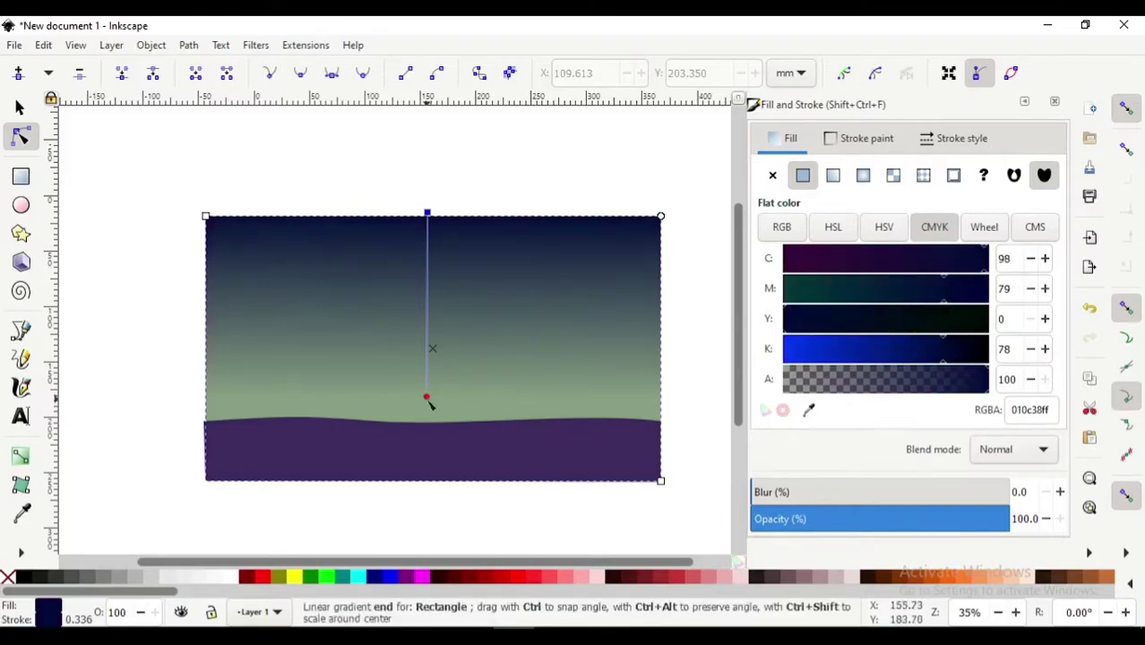
pyautogui.click(426, 397)
pyautogui.moveTo(888, 288); pyautogui.dragTo(843, 295)
pyautogui.hotkey('ctrl', 'z')
pyautogui.hotkey('ctrl', 'z')
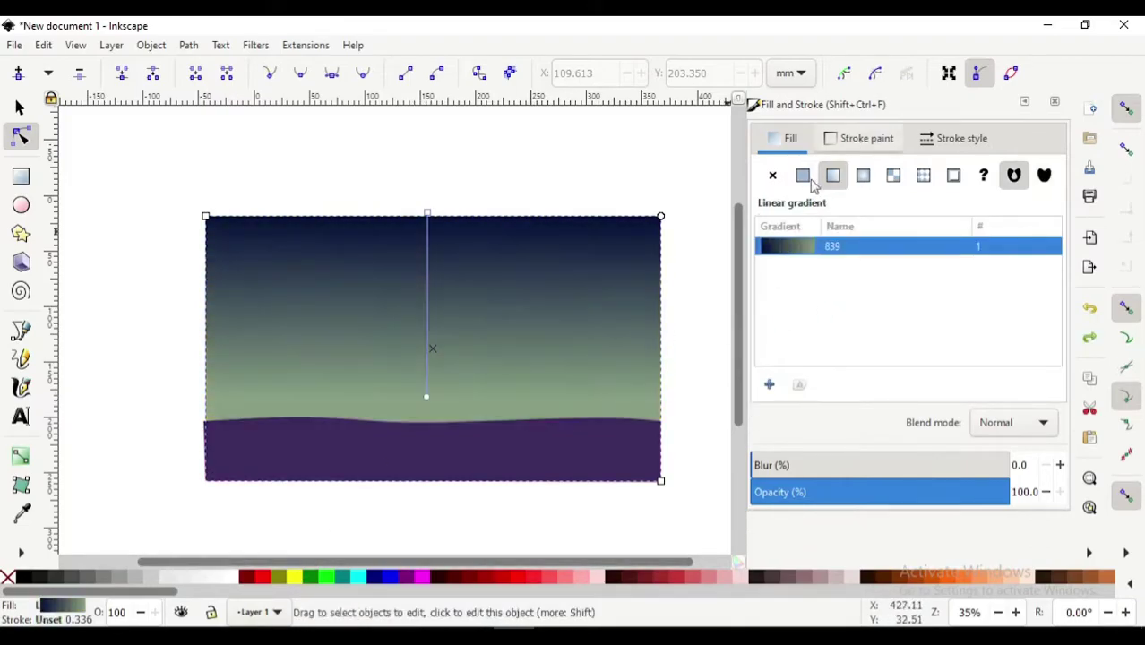
pyautogui.click(984, 227)
pyautogui.moveTo(947, 265); pyautogui.dragTo(925, 269)
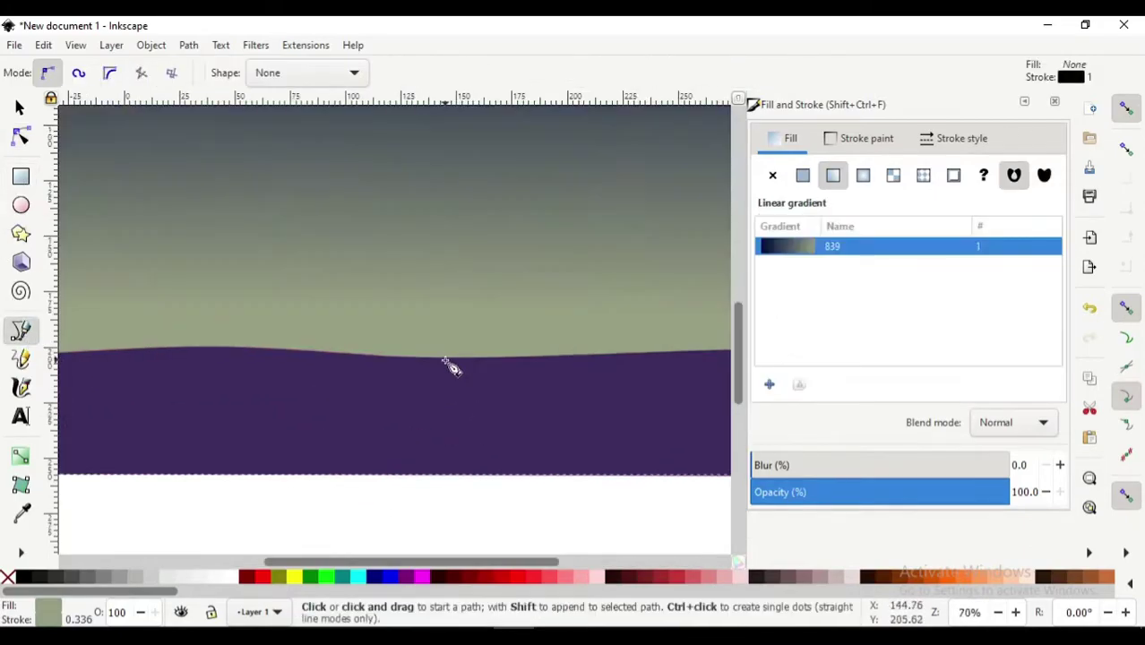
# Draw a road outline running from the hill edge down toward the bottom
pyautogui.keyDown('alt'); pyautogui.click(474, 309); pyautogui.keyUp('alt')
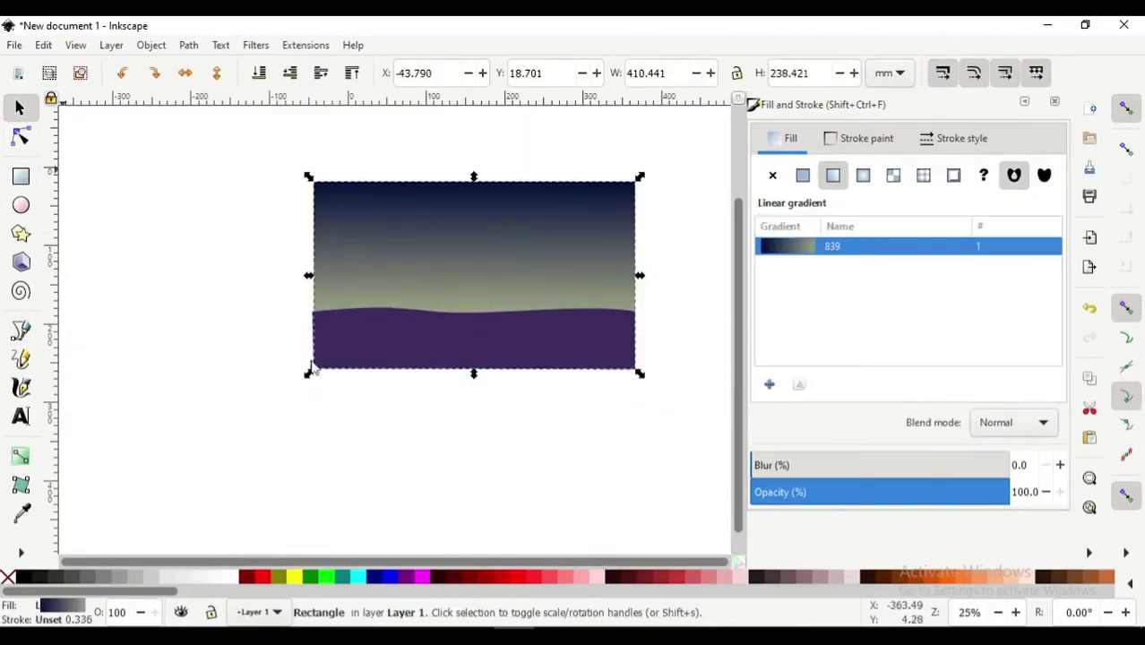
pyautogui.click(473, 407)
pyautogui.press('5')
pyautogui.click(21, 330)
pyautogui.press('+')
pyautogui.click(452, 307)
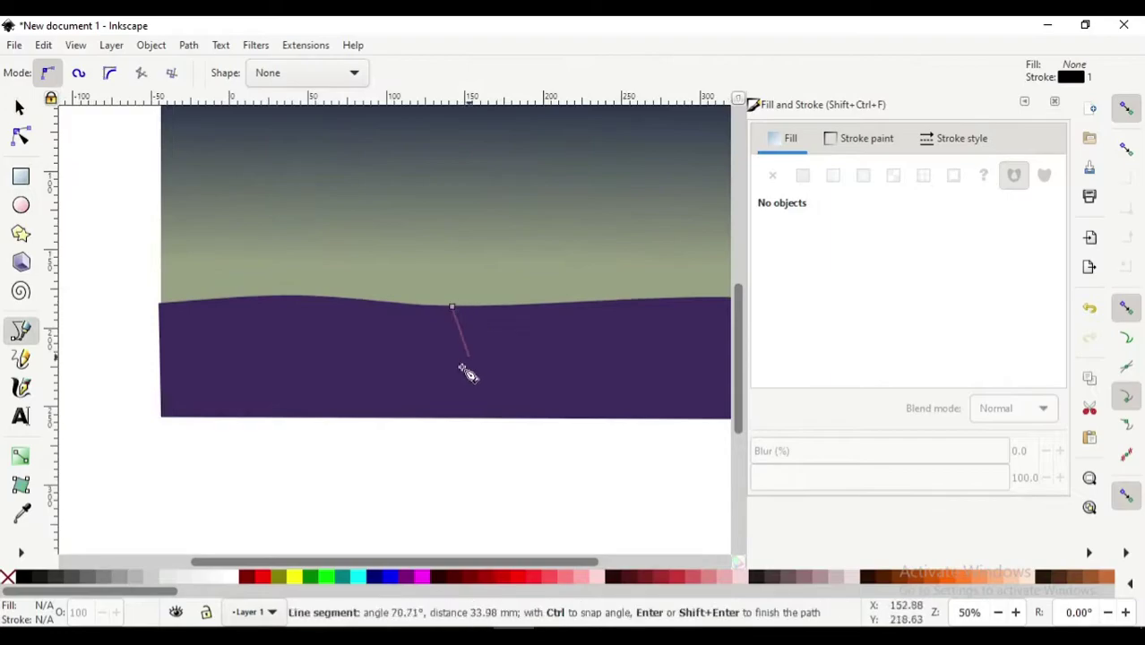
pyautogui.click(508, 417)
pyautogui.click(486, 307)
pyautogui.press('Return')
# Close the road shape with the Node tool and view the whole scene
pyautogui.scroll(1, 519, 399)
pyautogui.press('n')
pyautogui.click(381, 427)
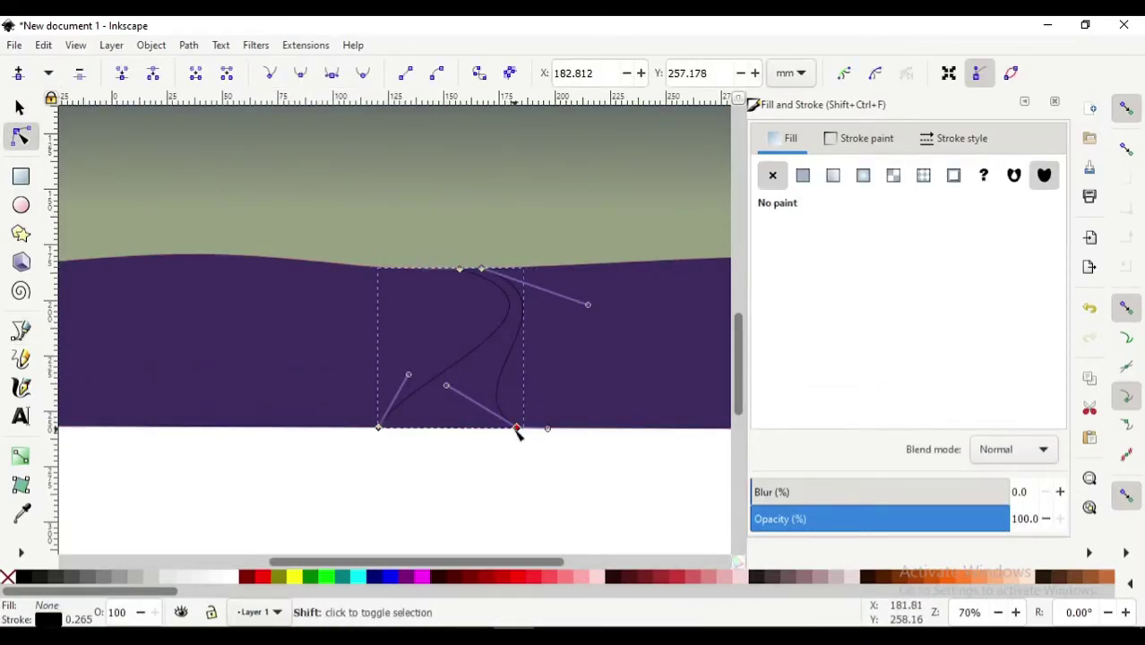
pyautogui.scroll(2, 490, 251)
pyautogui.scroll(-1, 585, 332)
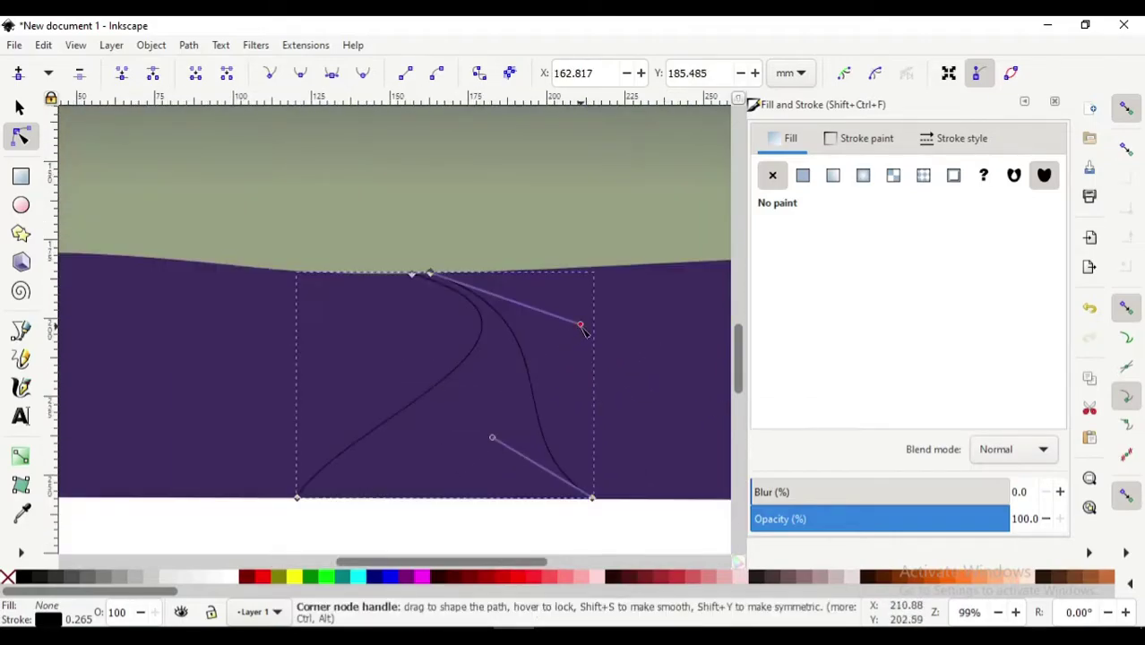
pyautogui.scroll(-2, 574, 329)
pyautogui.click(407, 511)
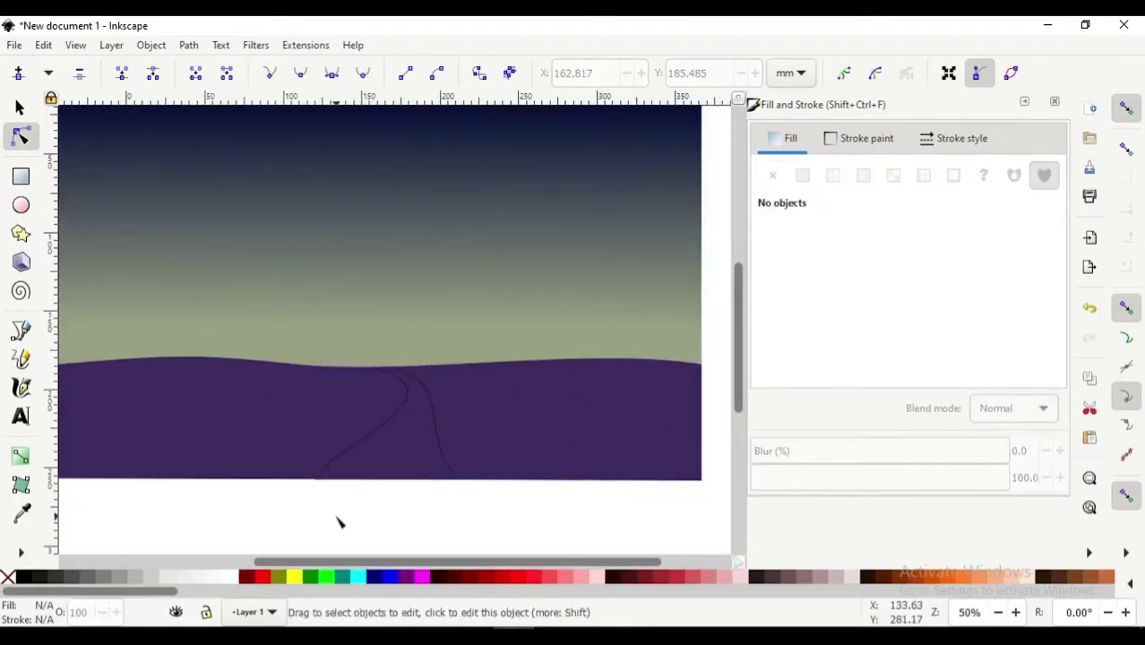
# Drag nodes on the hill's top edge to form a smooth dip at the road
pyautogui.click(406, 391)
pyautogui.scroll(2, 404, 368)
pyautogui.moveTo(391, 352); pyautogui.dragTo(393, 348)
pyautogui.scroll(1, 399, 351)
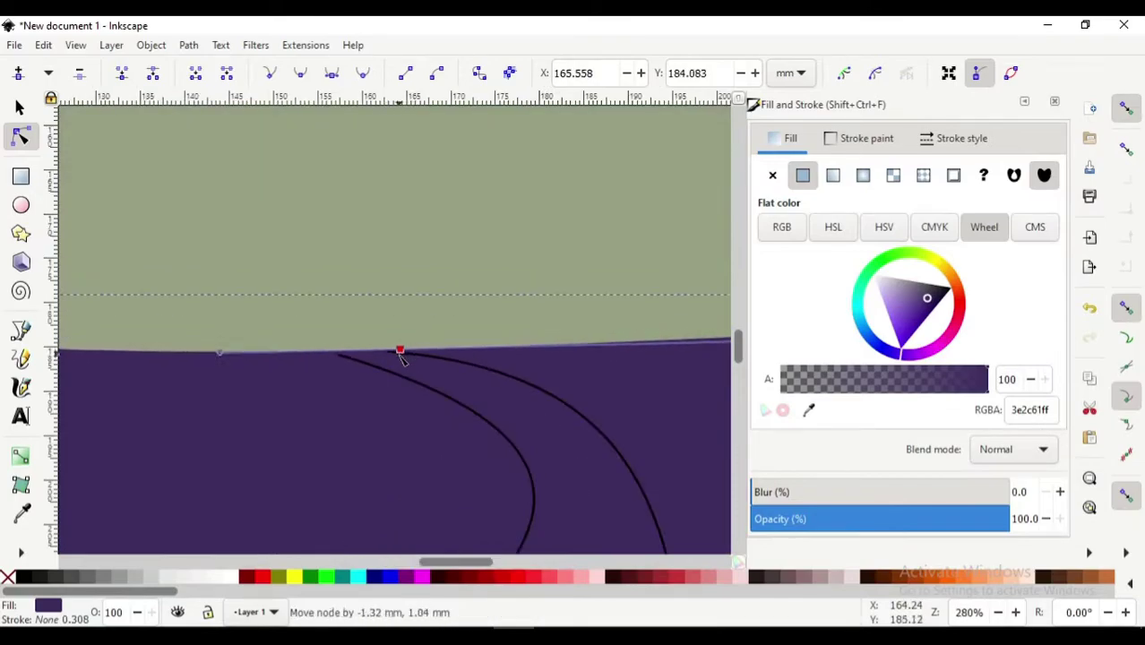
pyautogui.moveTo(680, 368); pyautogui.dragTo(680, 362)
pyautogui.scroll(-1, 680, 362)
pyautogui.scroll(1, 376, 383)
pyautogui.moveTo(612, 375); pyautogui.dragTo(588, 354)
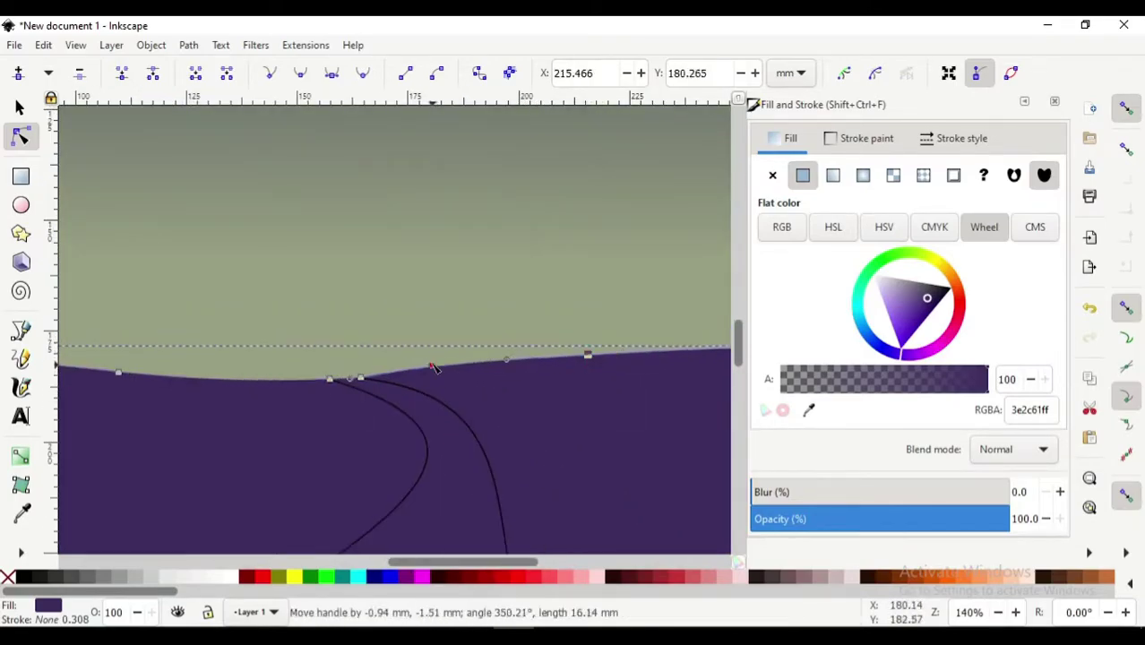
pyautogui.scroll(-1, 430, 408)
pyautogui.moveTo(430, 365); pyautogui.dragTo(425, 373)
pyautogui.scroll(-2, 396, 480)
pyautogui.press('s')
pyautogui.press('Escape')
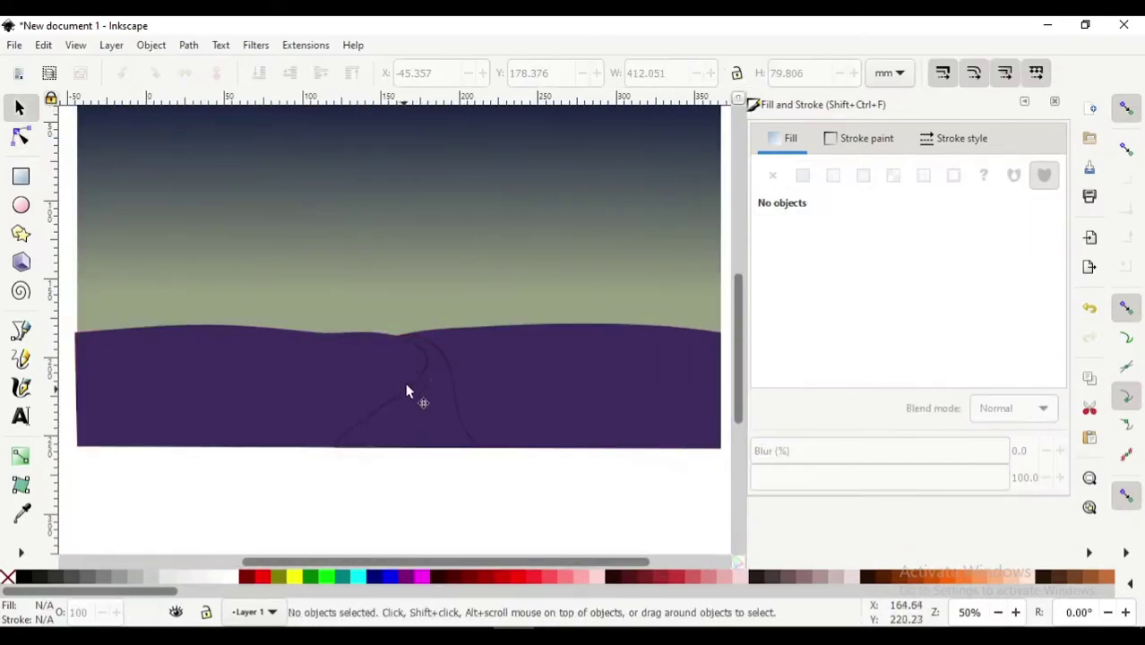
pyautogui.scroll(3, 403, 431)
# Give the road path a flat brownish fill and remove its outline
pyautogui.click(441, 434)
pyautogui.press('b')
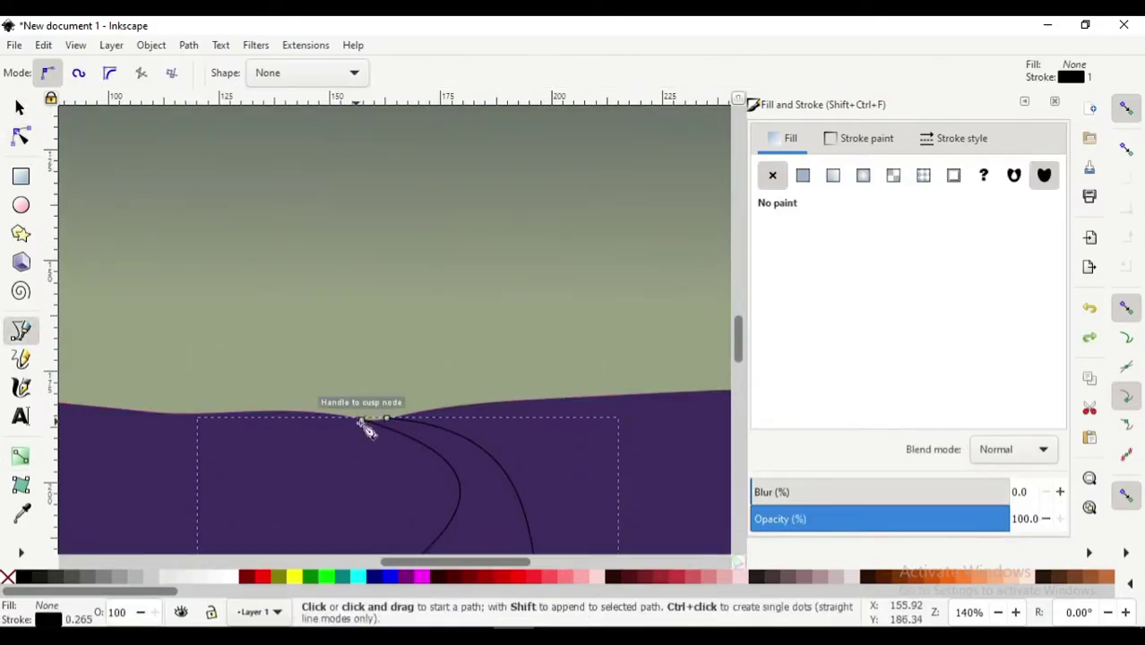
pyautogui.scroll(-2, 457, 466)
pyautogui.scroll(-2, 457, 466)
pyautogui.click(820, 578)
pyautogui.click(779, 577)
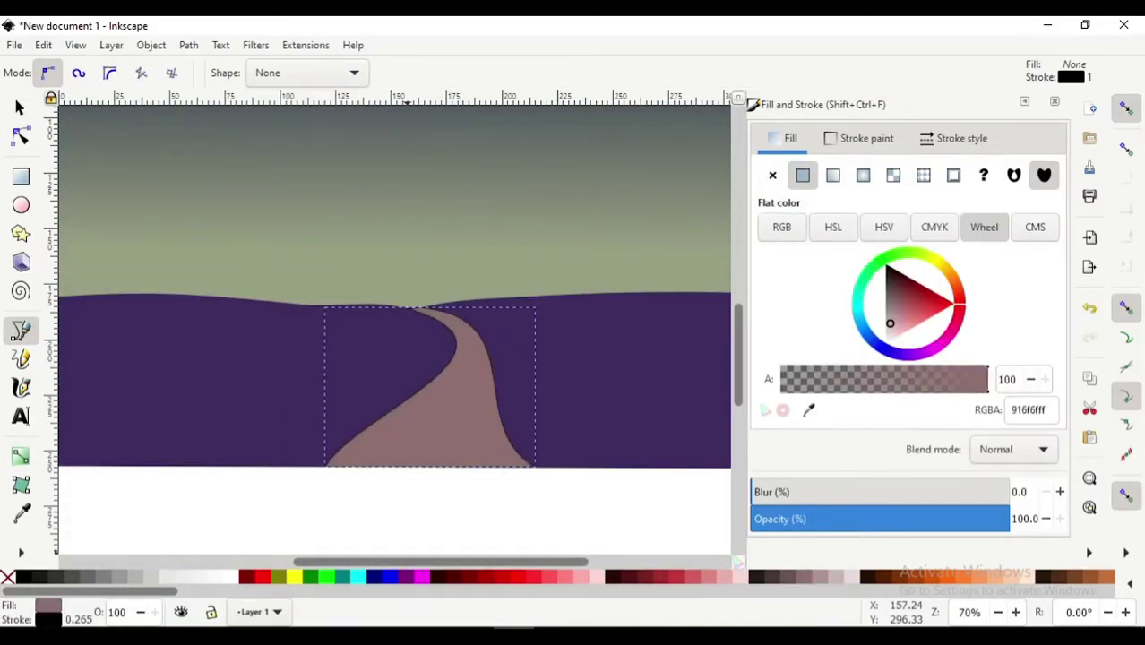
pyautogui.press('s')
pyautogui.keyDown('shift'); pyautogui.click(5, 578); pyautogui.keyUp('shift')
# Lighten the road fill and turn it grey
pyautogui.click(934, 226)
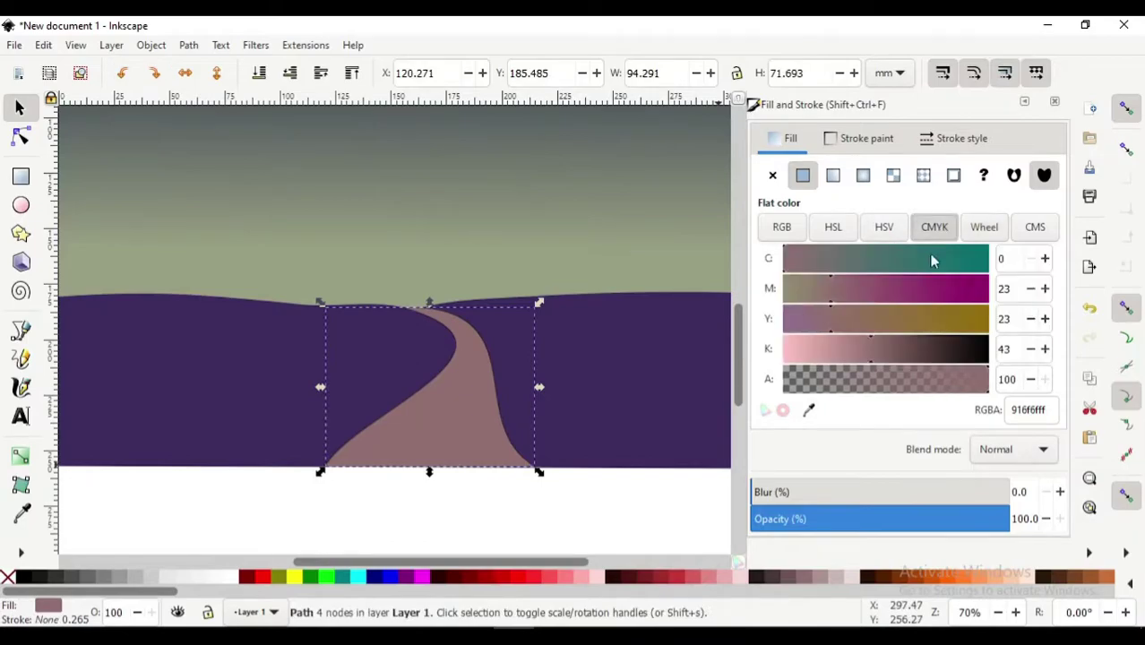
pyautogui.click(860, 359)
pyautogui.press('n')
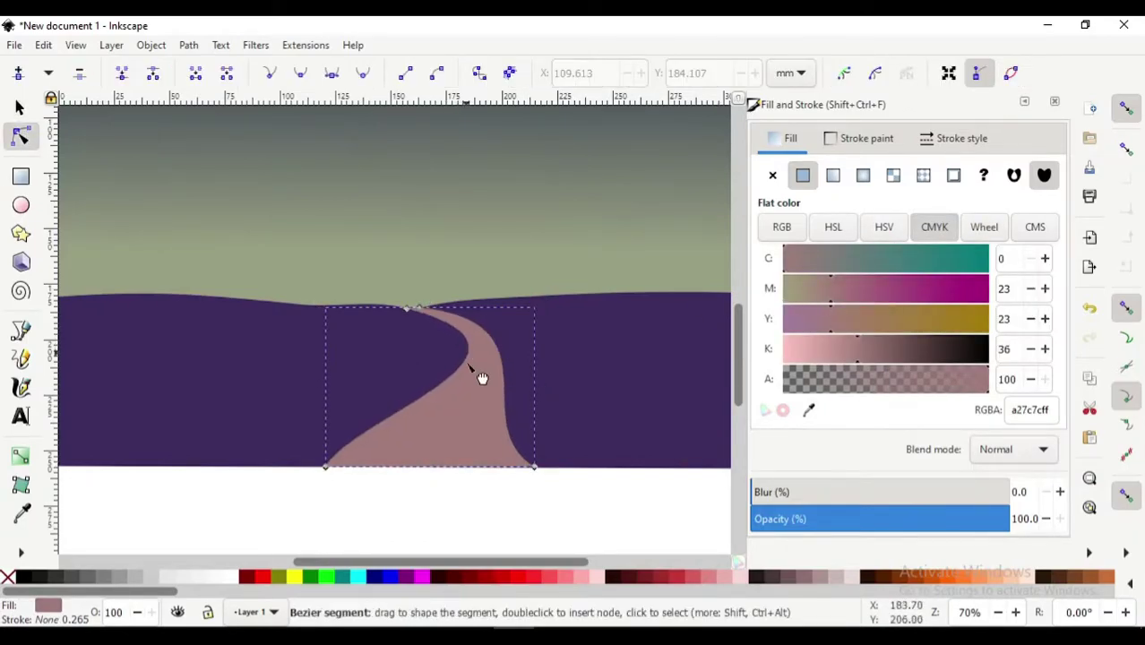
pyautogui.press('s')
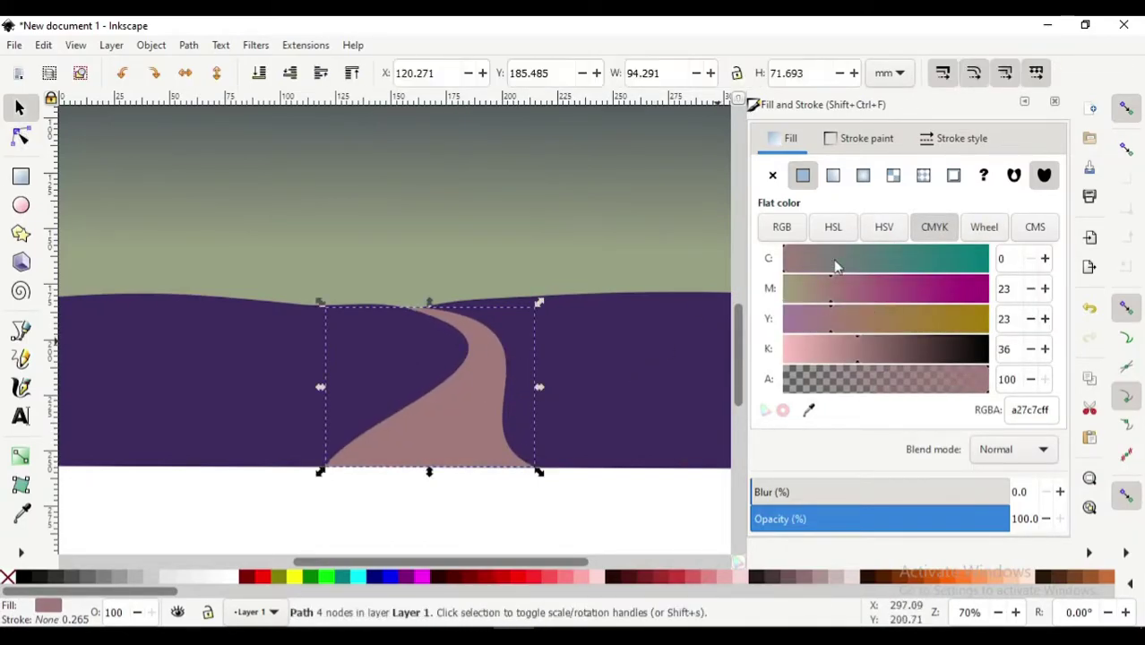
pyautogui.click(833, 227)
pyautogui.click(782, 226)
pyautogui.click(860, 318)
# Desaturate and darken the road fill using the HSL and HSV sliders
pyautogui.press('Escape')
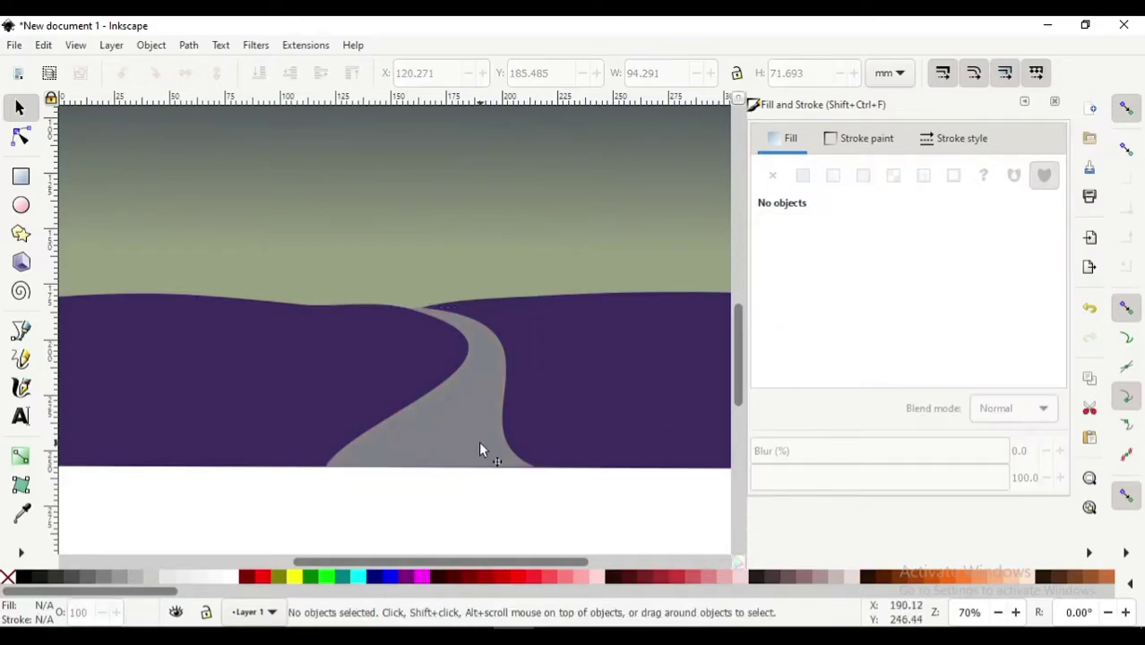
pyautogui.click(479, 448)
pyautogui.press('3')
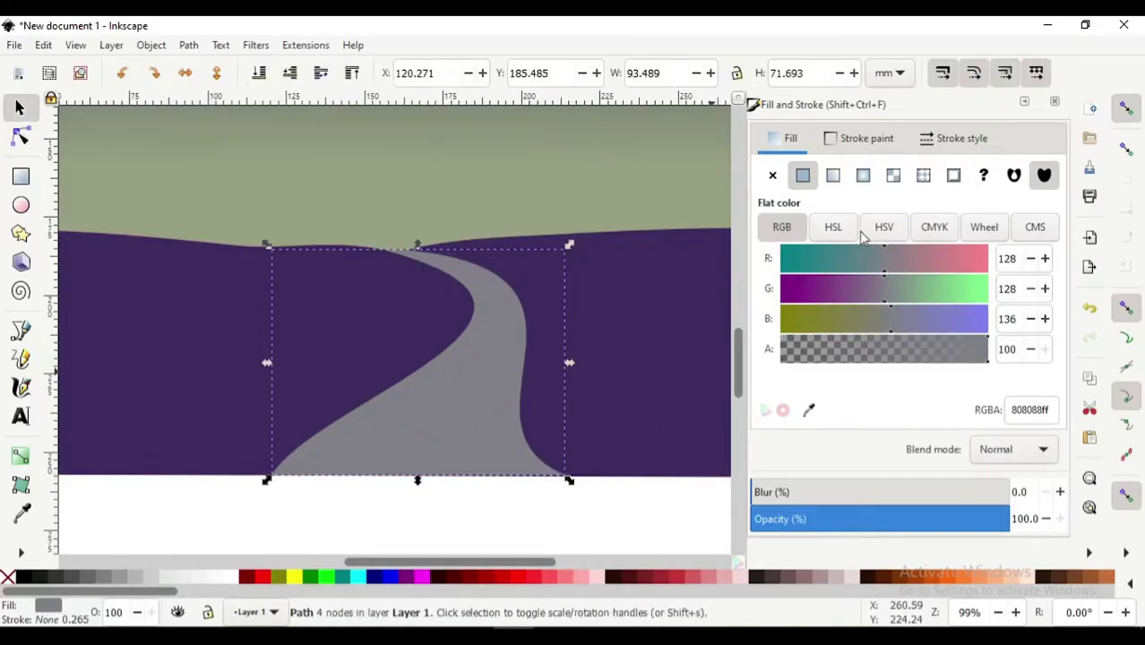
pyautogui.click(834, 226)
pyautogui.click(807, 288)
pyautogui.click(842, 318)
pyautogui.click(907, 233)
pyautogui.click(865, 324)
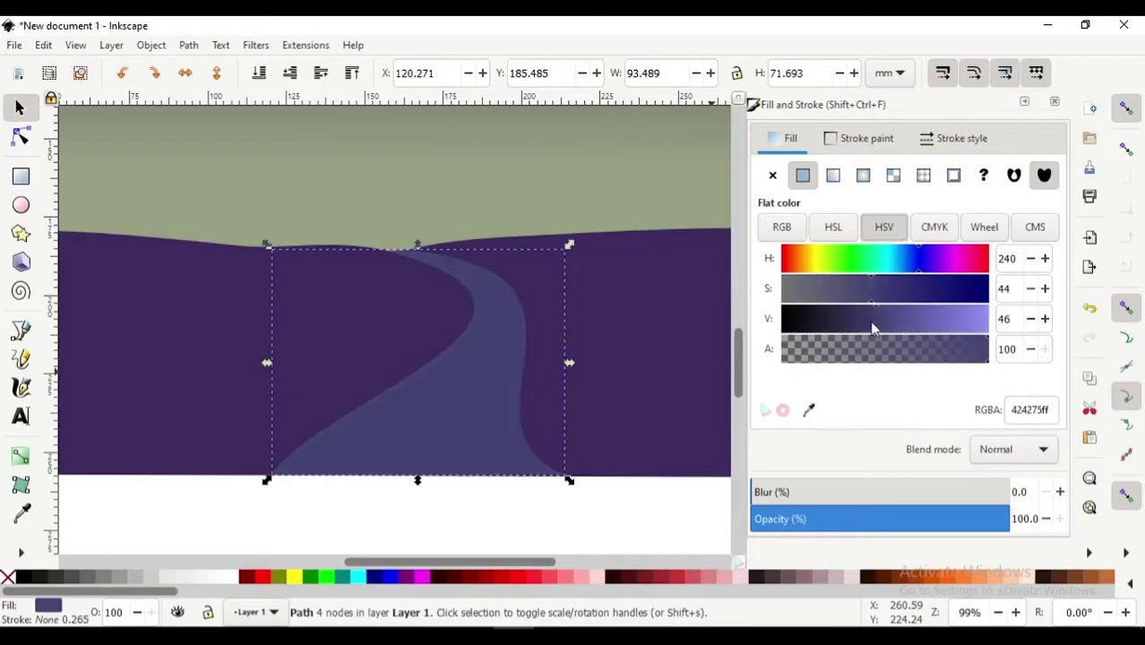
# Darken the hills to deep indigo 2b1853ff and set the road to slate-blue 383863ff
pyautogui.click(670, 329)
pyautogui.click(866, 298)
pyautogui.click(929, 289)
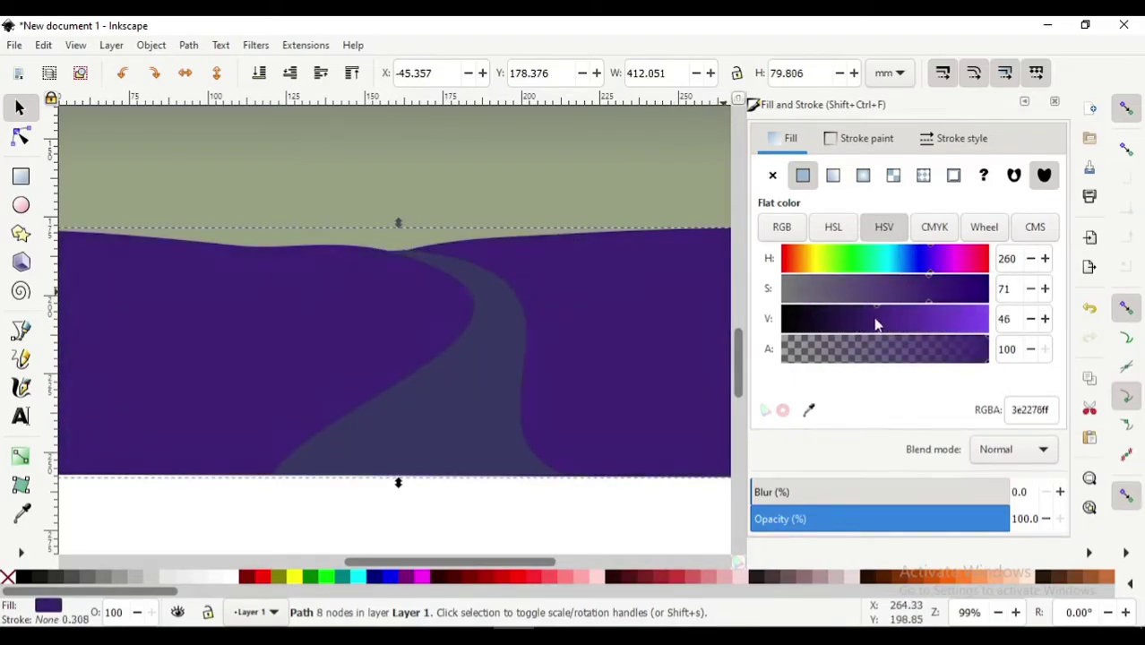
pyautogui.click(835, 319)
pyautogui.press('2')
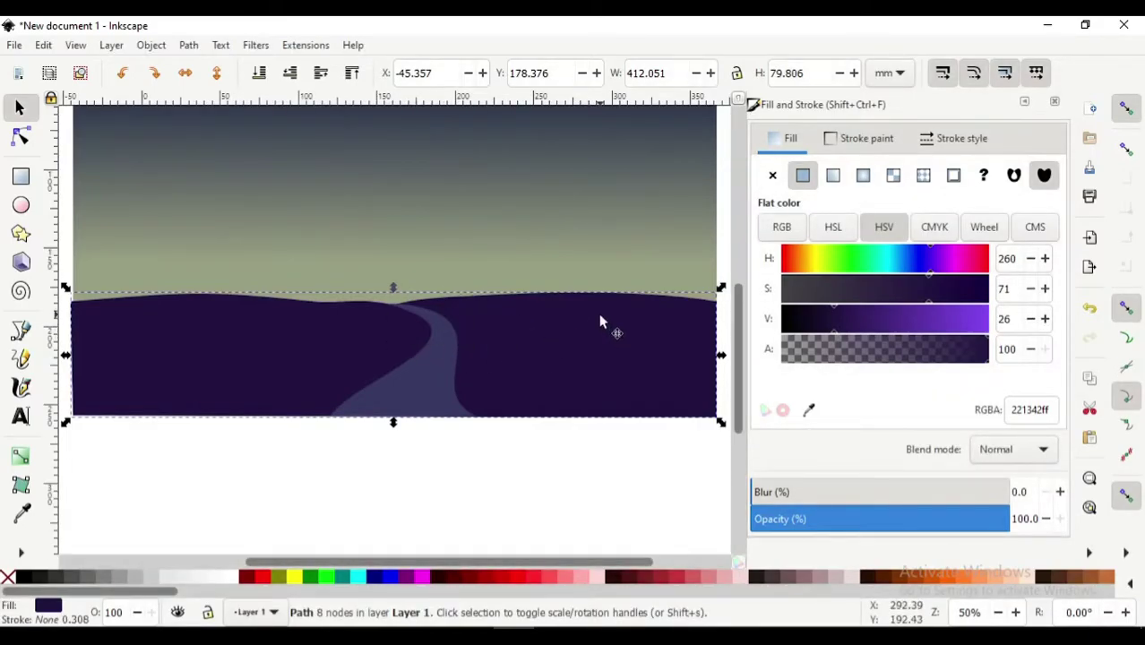
pyautogui.click(446, 359)
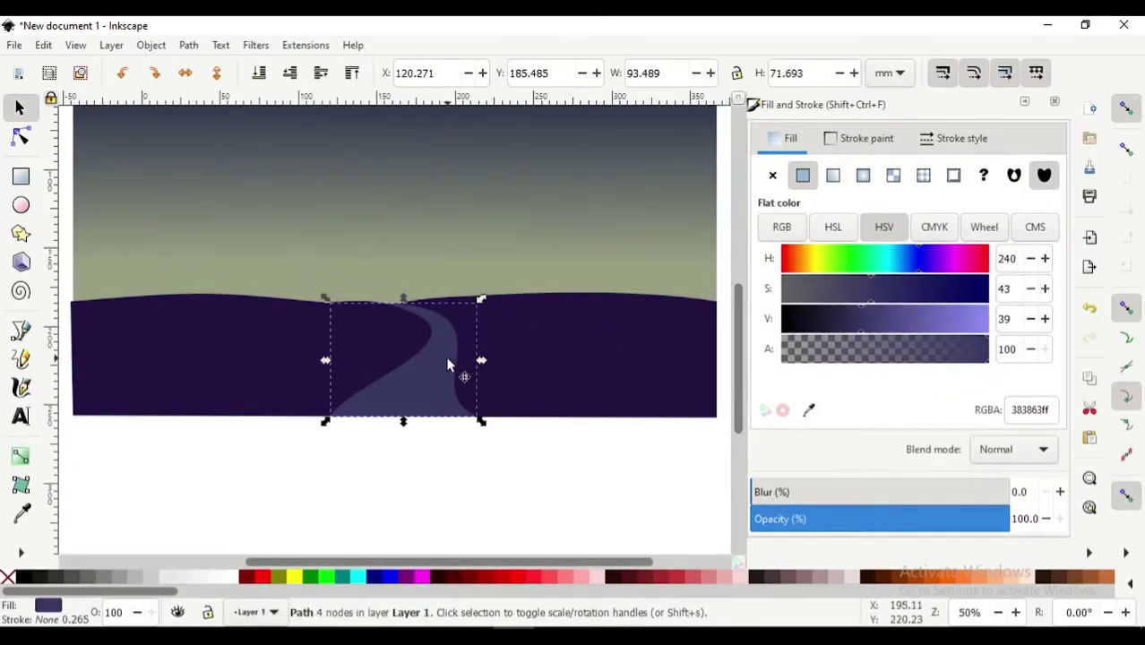
pyautogui.click(834, 301)
pyautogui.click(582, 376)
# Draw a three-node shading path along the hill crest and curve its left segment
pyautogui.click(21, 330)
pyautogui.press('1')
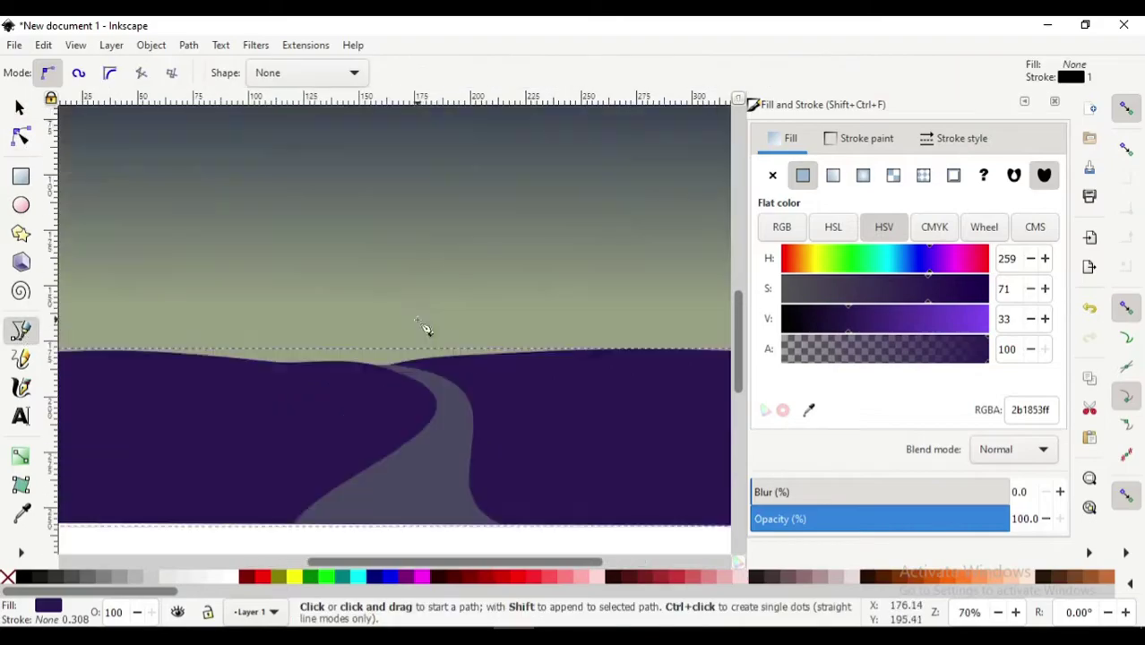
pyautogui.click(435, 287)
pyautogui.click(518, 323)
pyautogui.hscroll(3, 518, 323)
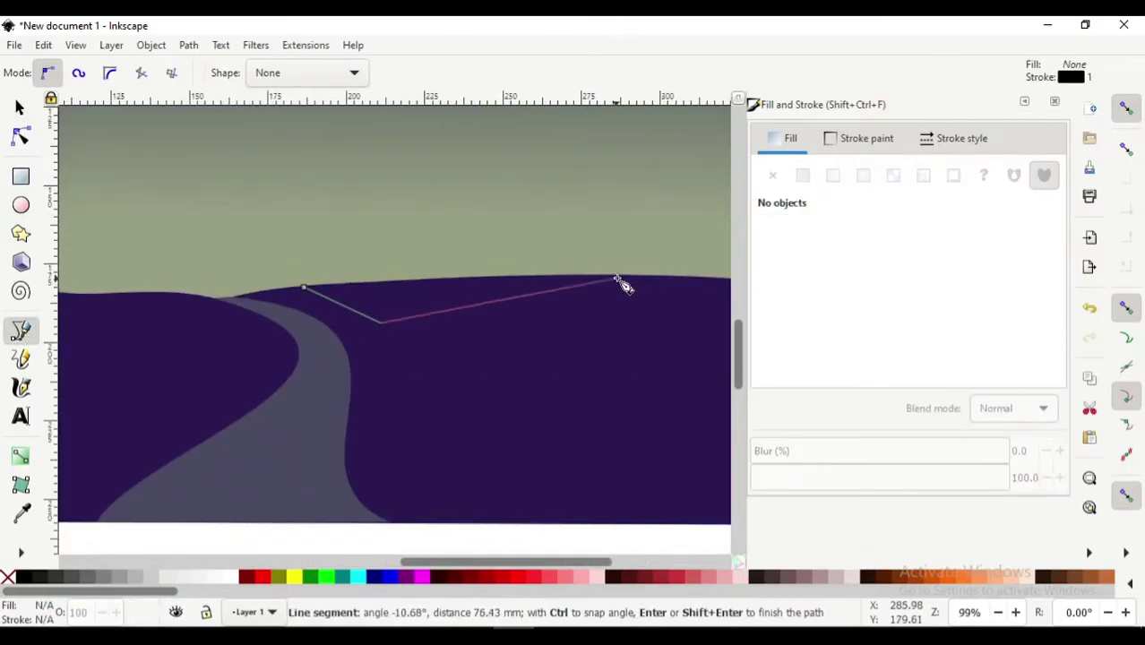
pyautogui.doubleClick(618, 278)
pyautogui.press('n')
pyautogui.moveTo(342, 304); pyautogui.dragTo(366, 319)
pyautogui.press('s')
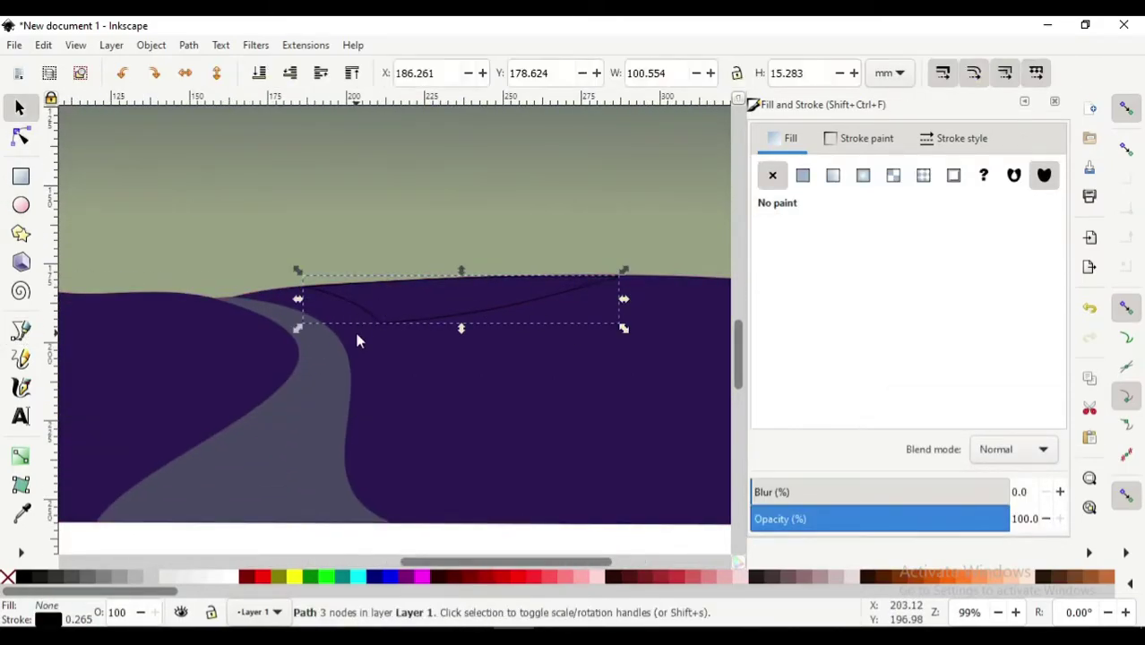
# Fill the shading shape with the road's slate-grey colour using the Dropper
pyautogui.press('d')
pyautogui.click(339, 351)
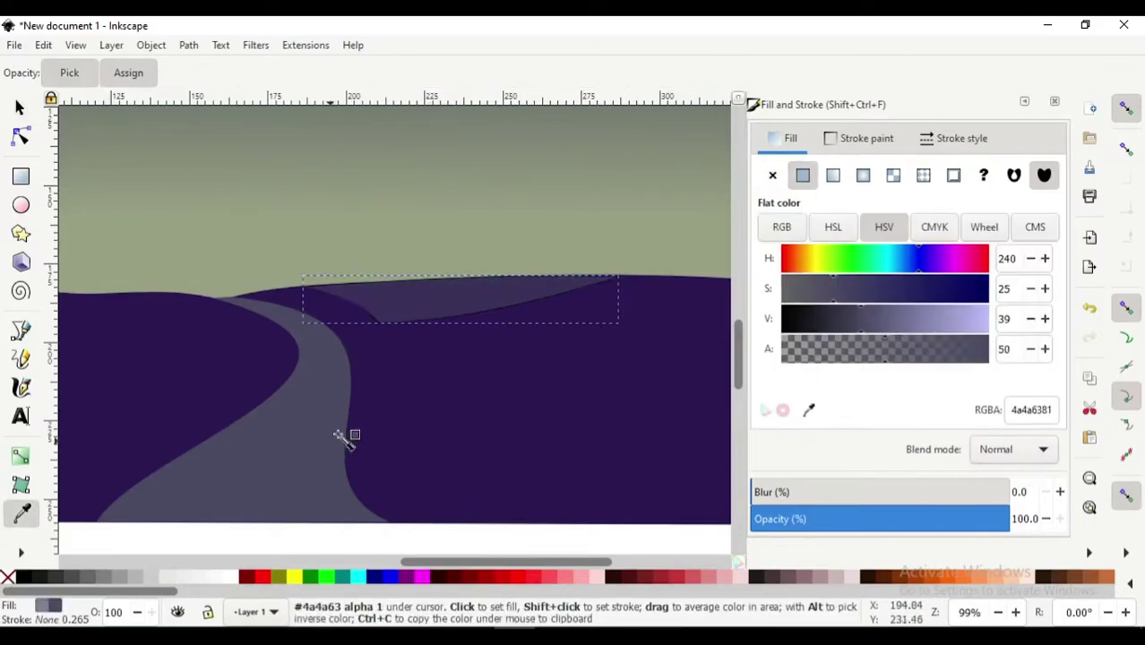
pyautogui.press('s')
pyautogui.click(797, 493)
pyautogui.hscroll(-5, 433, 391)
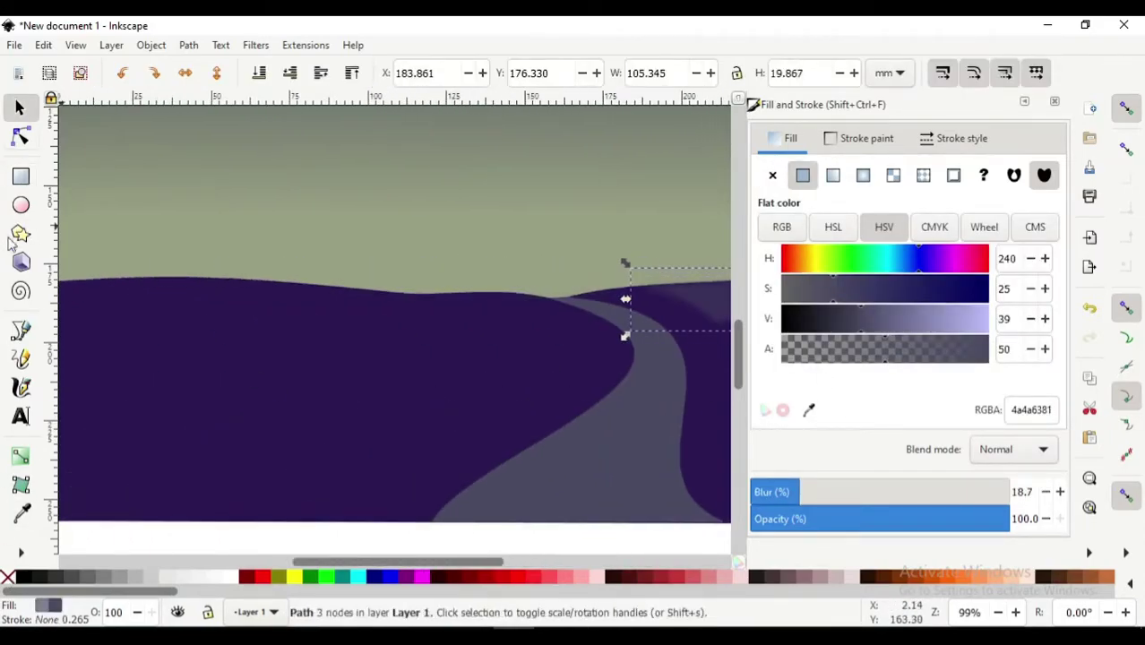
# Draw a triangular shade on the hill crest and adjust its top-right corner
pyautogui.press('b')
pyautogui.click(366, 289)
pyautogui.click(468, 330)
pyautogui.click(453, 289)
pyautogui.click(366, 288)
pyautogui.scroll(1, 434, 298)
pyautogui.press('n')
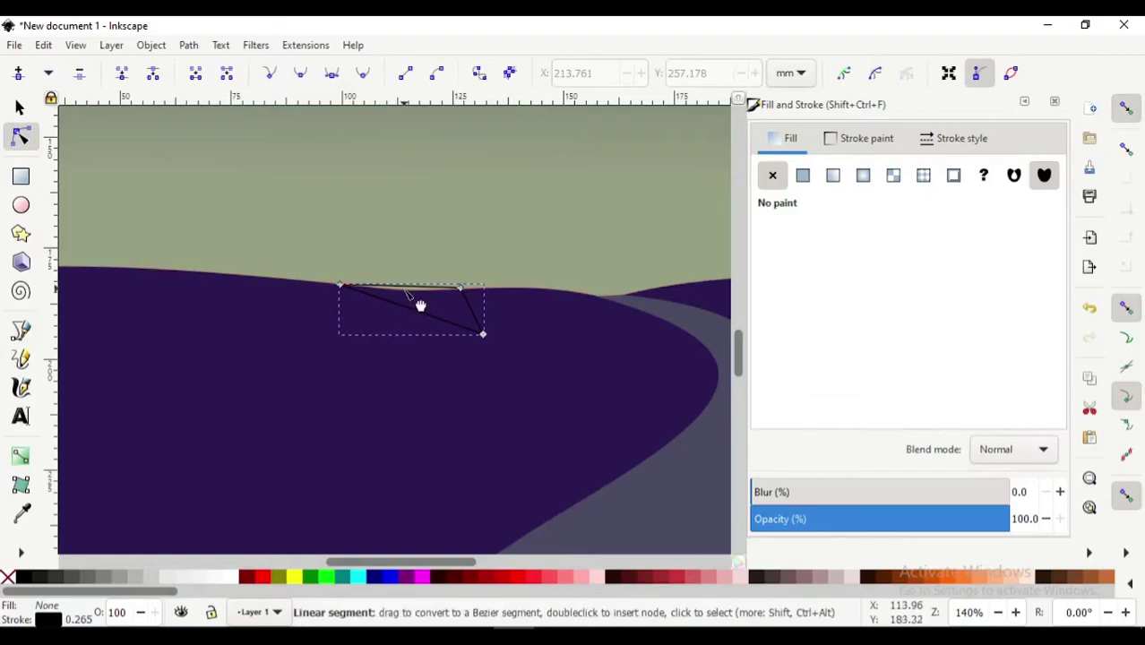
pyautogui.scroll(2, 462, 306)
pyautogui.moveTo(460, 273); pyautogui.dragTo(457, 279)
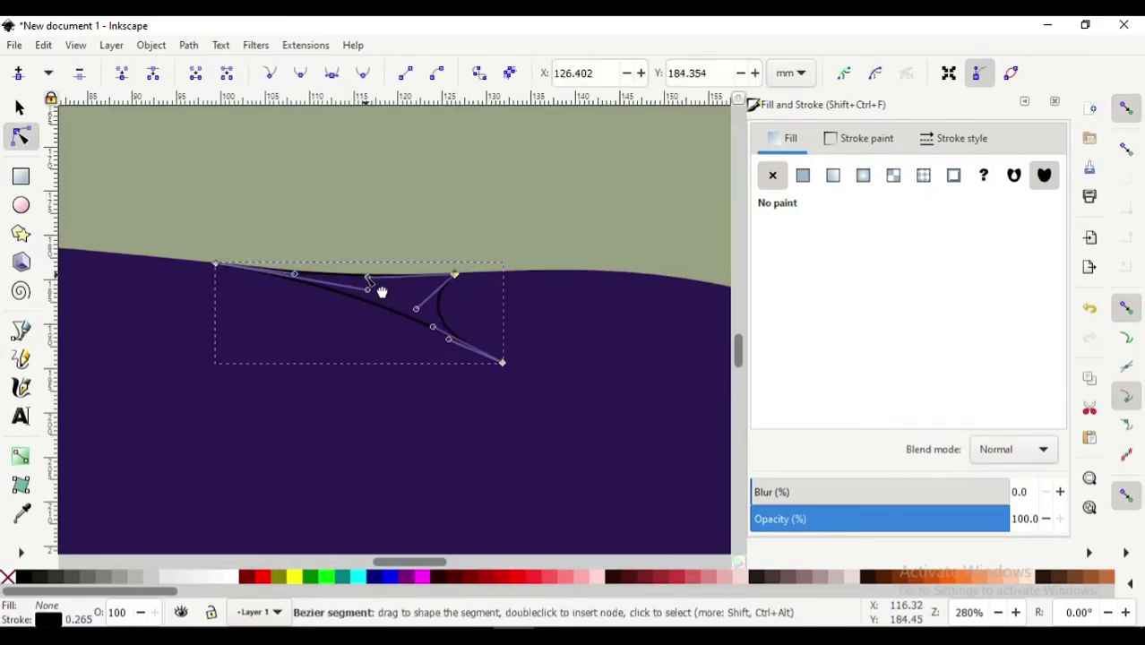
pyautogui.scroll(-2, 382, 292)
# Fill the triangle with the road's blue-grey and soften it with a blur of 18.7
pyautogui.press('d')
pyautogui.click(459, 366)
pyautogui.press('s')
pyautogui.press('n')
pyautogui.press('s')
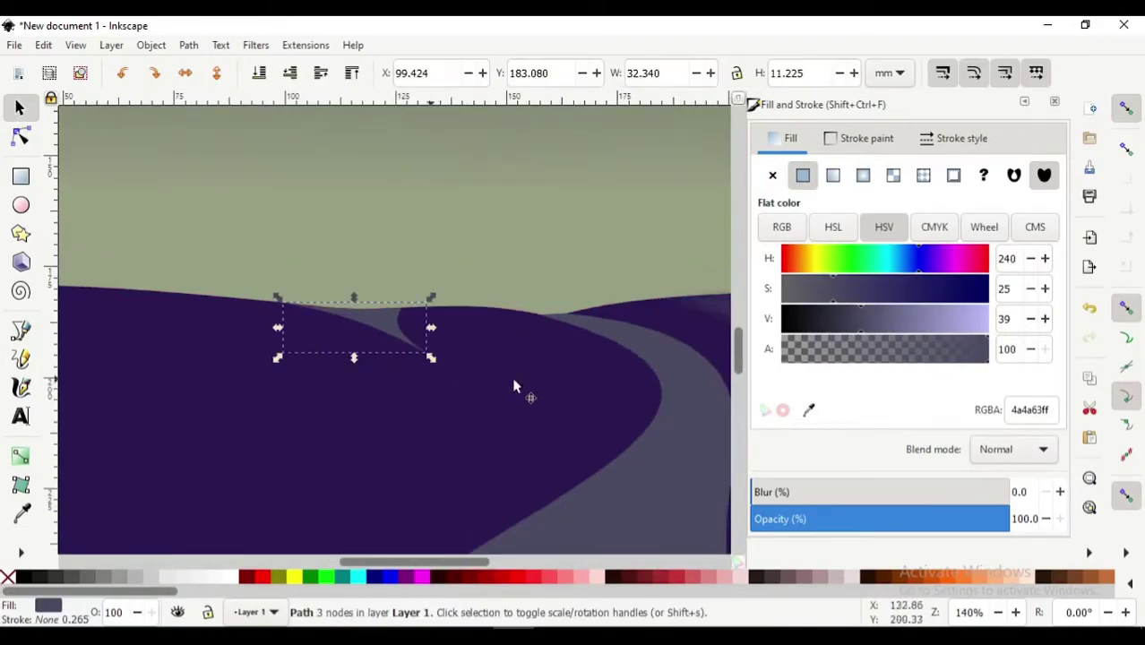
pyautogui.hscroll(2, 592, 428)
pyautogui.click(838, 492)
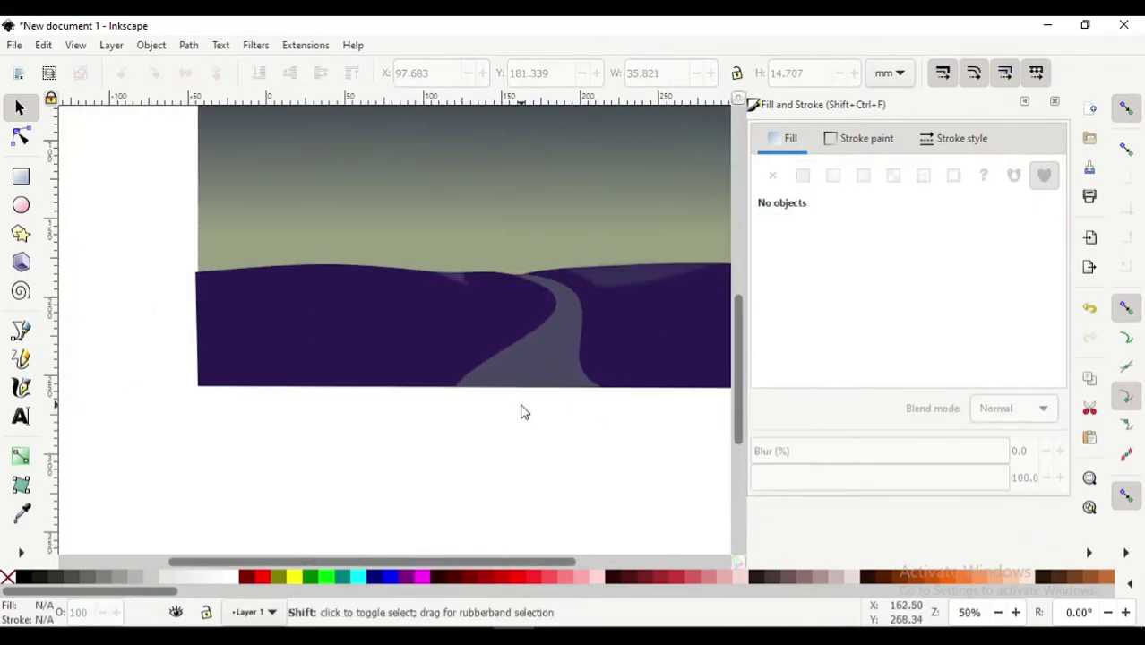
# Lighten the horizon sky stop to d3d7c2ff and draw a circle in the sky for the moon
pyautogui.keyDown('ctrl'); pyautogui.scroll(-1, 476, 417); pyautogui.keyUp('ctrl')
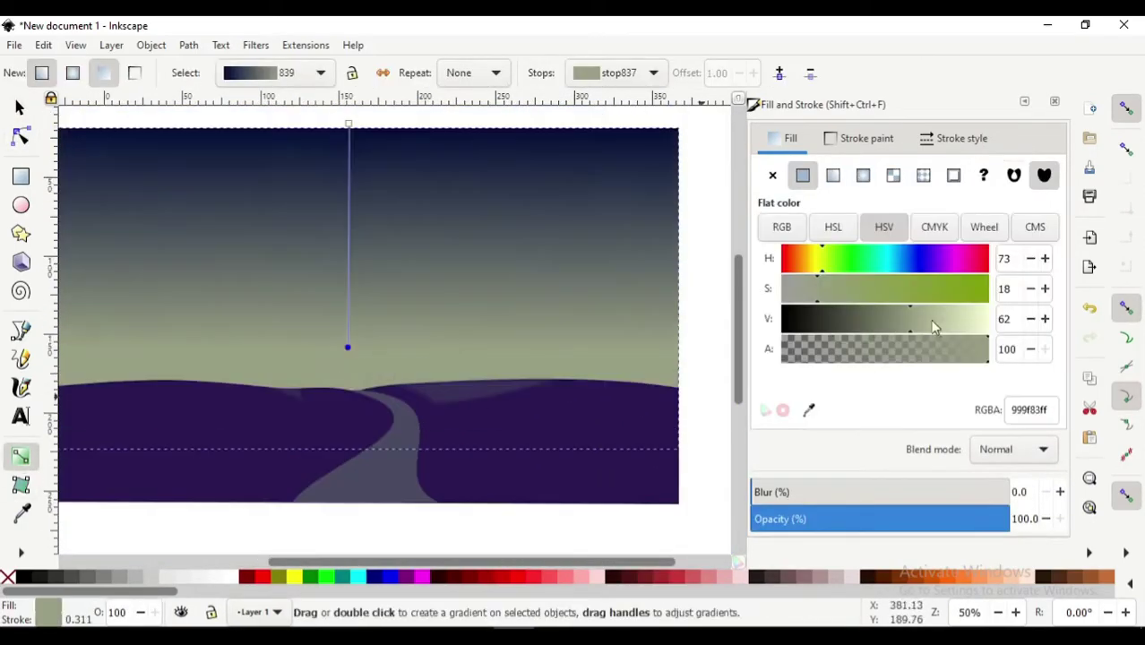
pyautogui.click(832, 226)
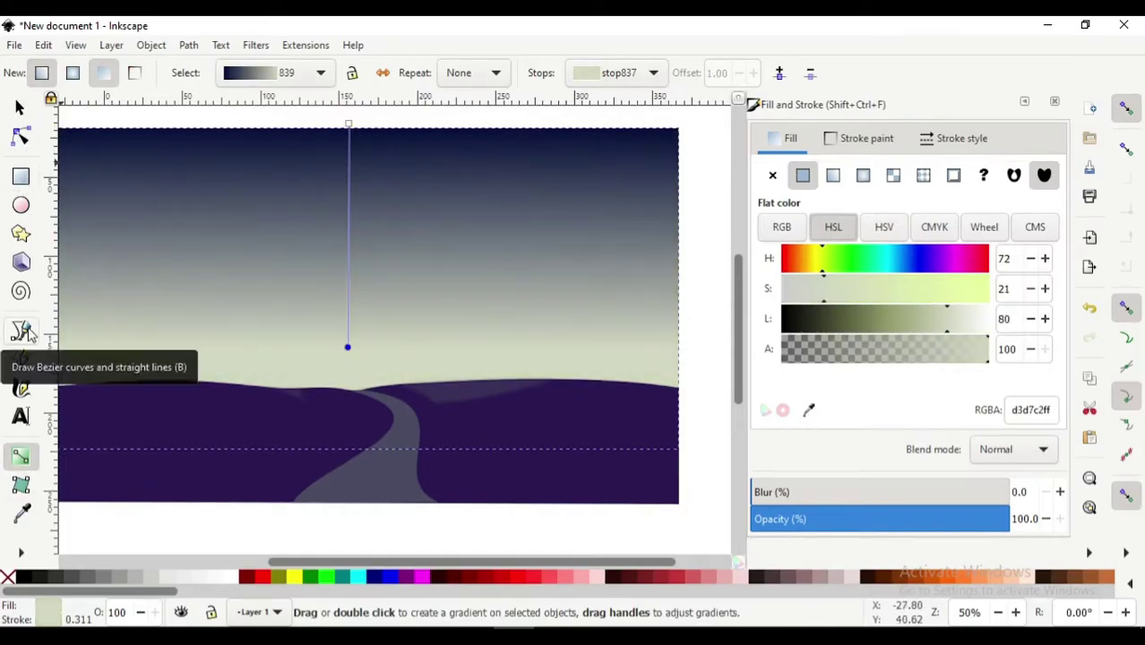
pyautogui.click(21, 330)
pyautogui.press('e')
pyautogui.moveTo(343, 256)
pyautogui.mouseDown()
pyautogui.moveTo(434, 339)
pyautogui.moveTo(404, 312)
pyautogui.mouseUp()
# Combine the circles into a crescent, lighten it to fbfbf9ff and shrink it
pyautogui.press('s')
pyautogui.click(188, 45)
pyautogui.click(220, 186)
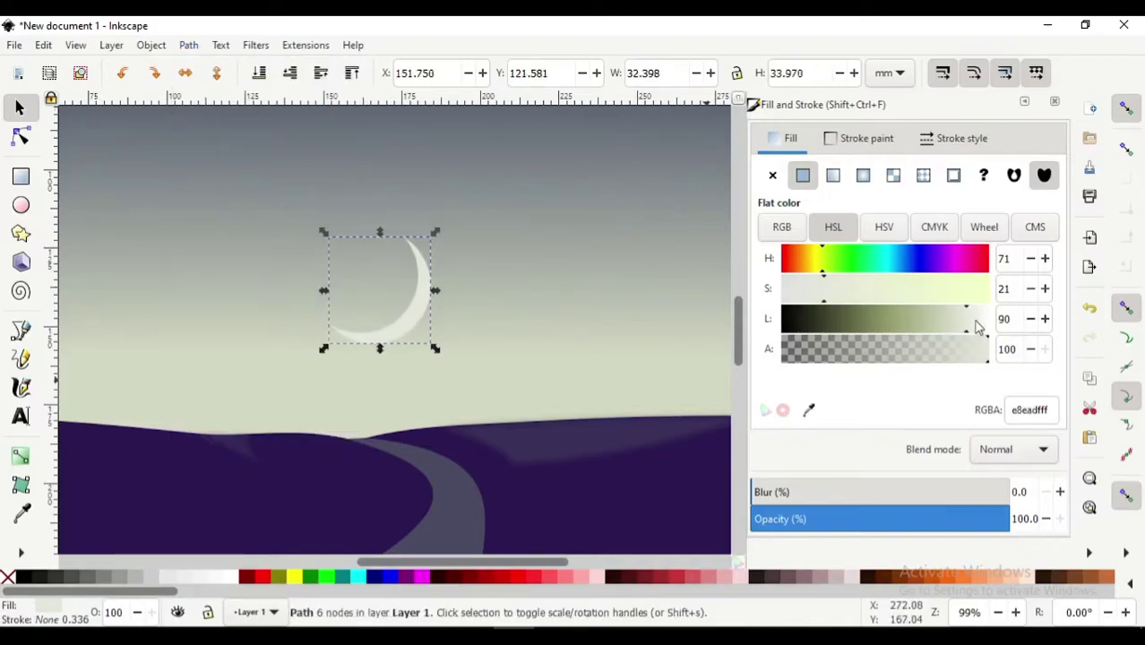
pyautogui.moveTo(948, 330); pyautogui.dragTo(984, 331)
pyautogui.moveTo(435, 349); pyautogui.dragTo(425, 341)
pyautogui.press('-')
pyautogui.press('-')
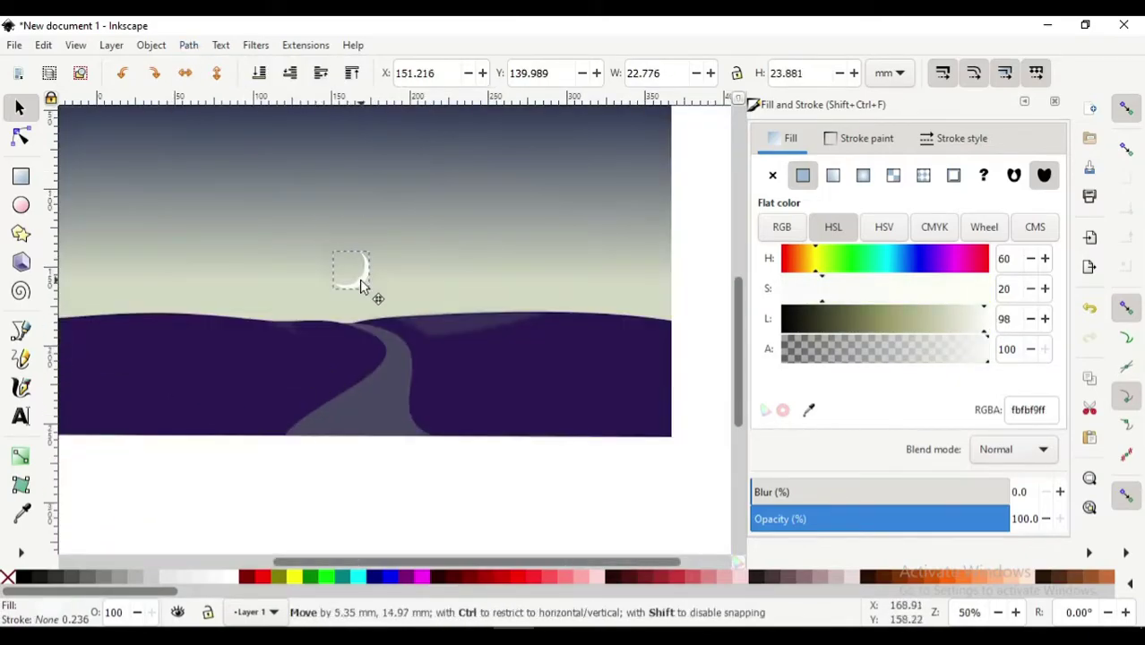
pyautogui.press('Escape')
pyautogui.hscroll(-3, 350, 324)
pyautogui.hscroll(2, 350, 325)
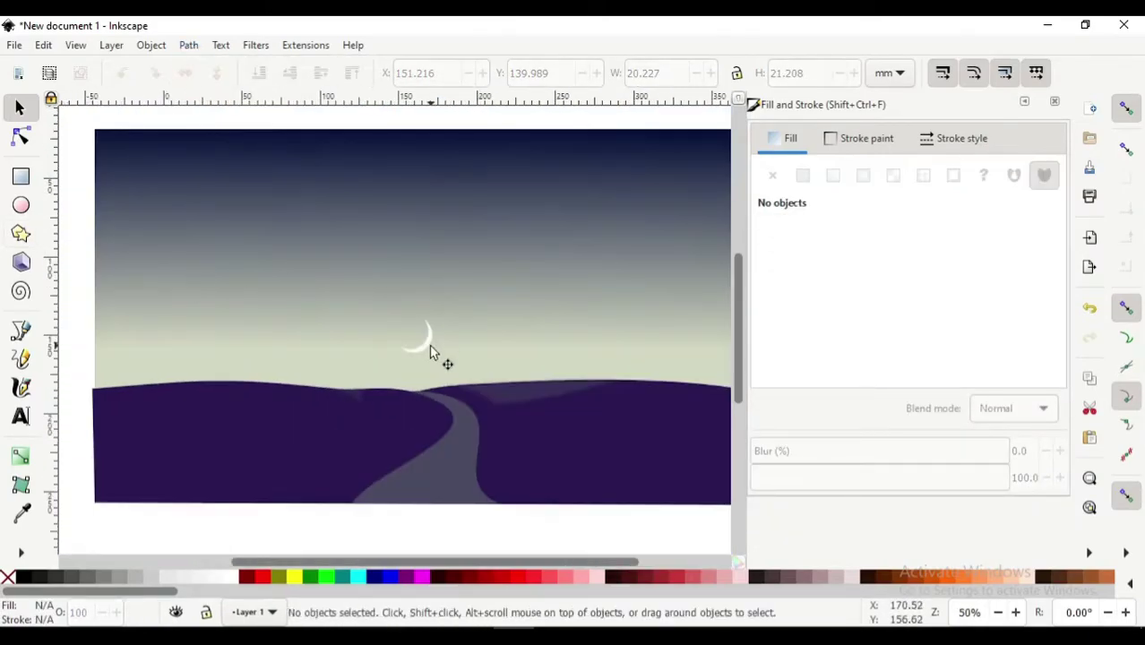
# Draw a glow circle over the moon and enlarge it around the crescent
pyautogui.press('e')
pyautogui.scroll(1, 466, 296)
pyautogui.moveTo(410, 262); pyautogui.dragTo(465, 316)
pyautogui.press('s')
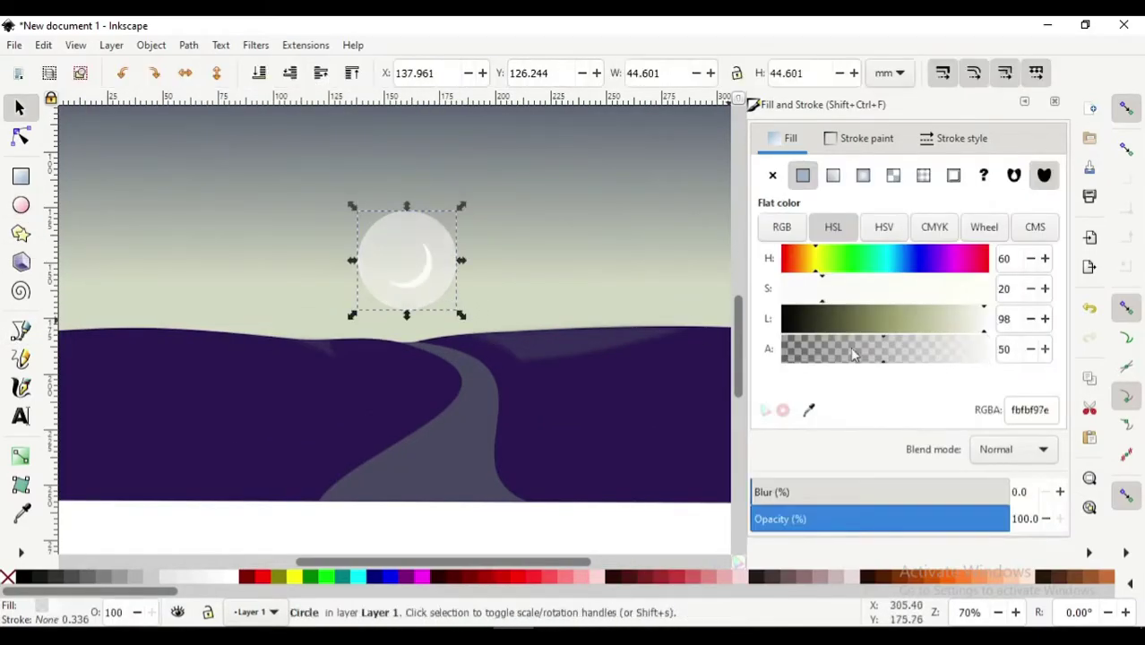
pyautogui.moveTo(479, 335); pyautogui.dragTo(481, 338)
pyautogui.press('Escape')
pyautogui.press('-')
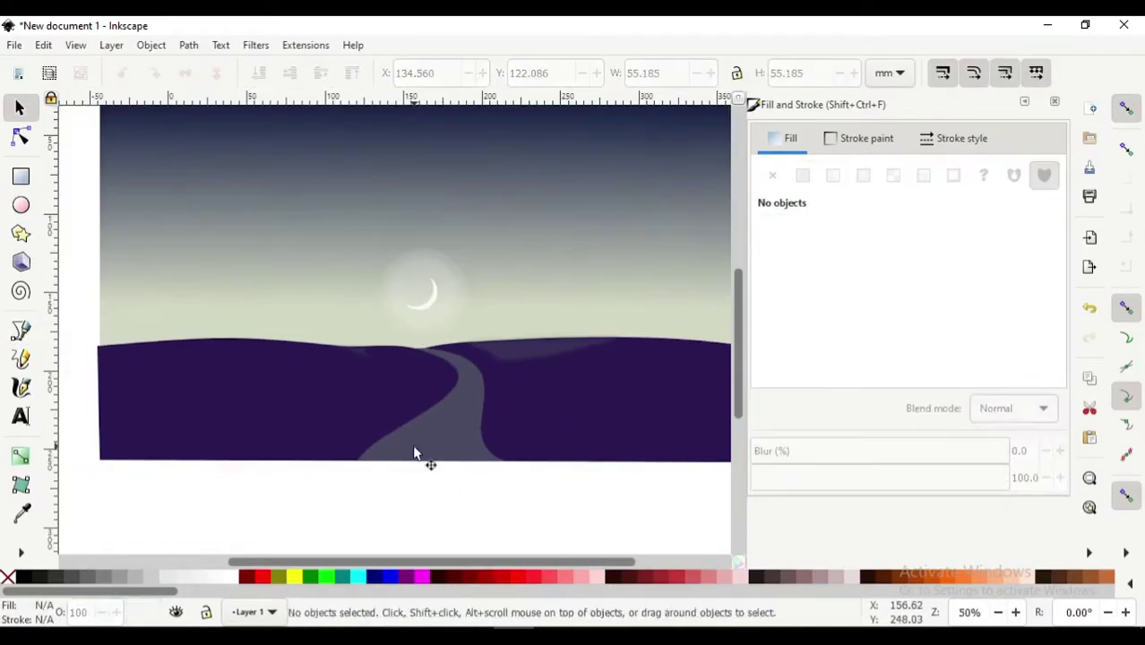
# Draw a small star in the sky and make it fully opaque and more saturated, fdfdf7ff
pyautogui.click(22, 233)
pyautogui.scroll(1, 358, 294)
pyautogui.moveTo(358, 297); pyautogui.dragTo(348, 291)
pyautogui.scroll(3, 366, 263)
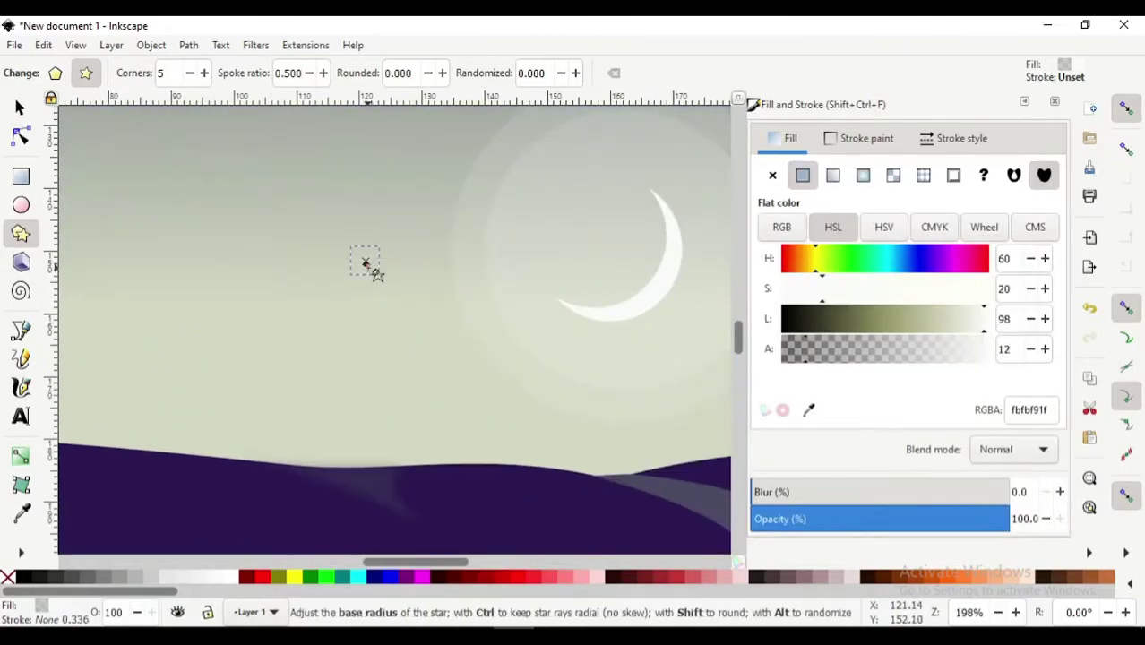
pyautogui.press('s')
pyautogui.click(903, 288)
pyautogui.moveTo(859, 350); pyautogui.dragTo(985, 350)
# Duplicate the star and move the copy down and right across the sky
pyautogui.hotkey('ctrl', 'd')
pyautogui.moveTo(367, 262)
pyautogui.mouseDown()
pyautogui.moveTo(460, 354)
pyautogui.moveTo(475, 315)
pyautogui.mouseUp()
pyautogui.scroll(-1, 451, 350)
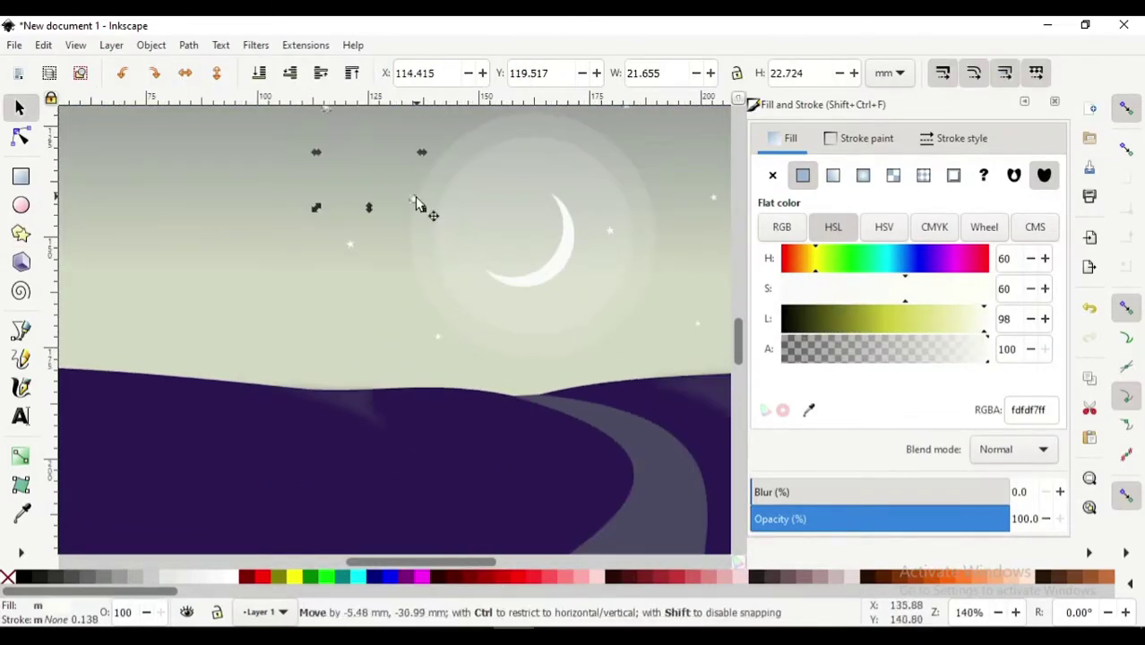
pyautogui.scroll(-3, 415, 204)
pyautogui.press('Escape')
pyautogui.scroll(-1, 452, 314)
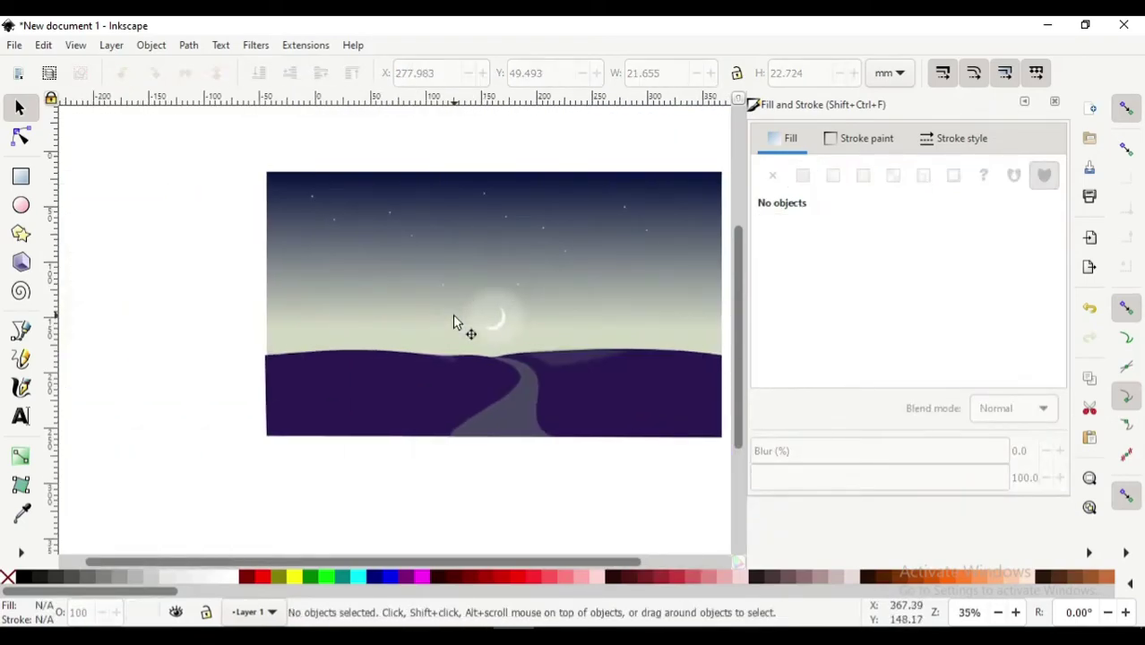
pyautogui.scroll(3, 448, 394)
# Draw a small square above the hill and convert it into a triangle by joining its top nodes
pyautogui.scroll(-1, 301, 320)
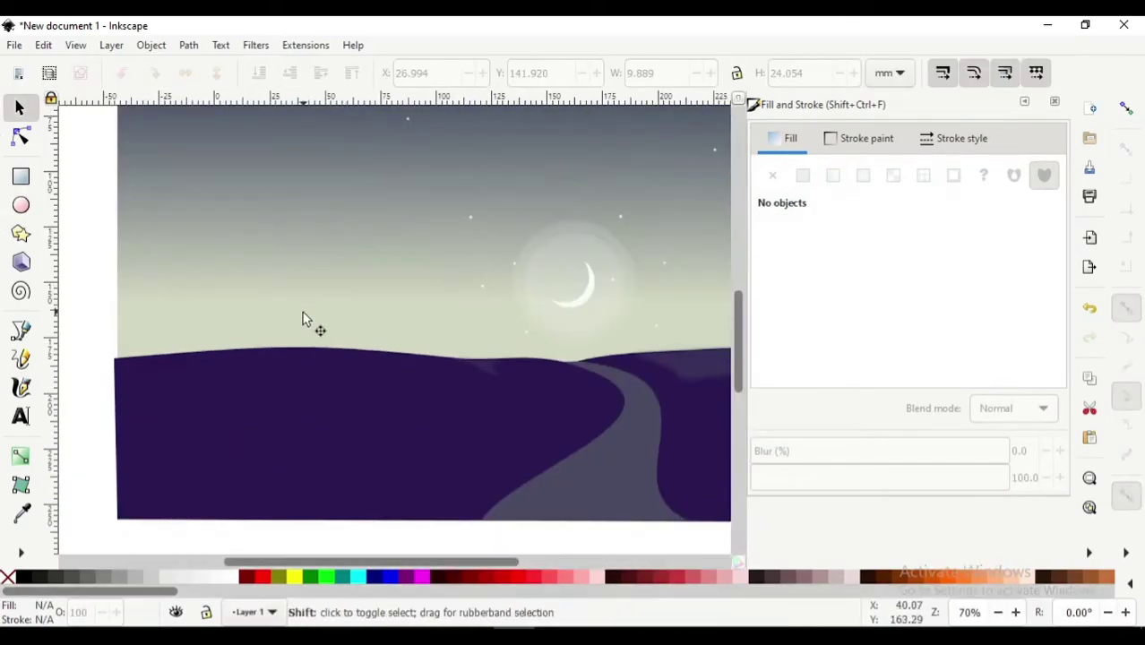
pyautogui.scroll(2, 301, 320)
pyautogui.click(21, 176)
pyautogui.moveTo(286, 270); pyautogui.dragTo(341, 331)
pyautogui.hotkey('ctrl', 'shift', 'c')
pyautogui.press('n')
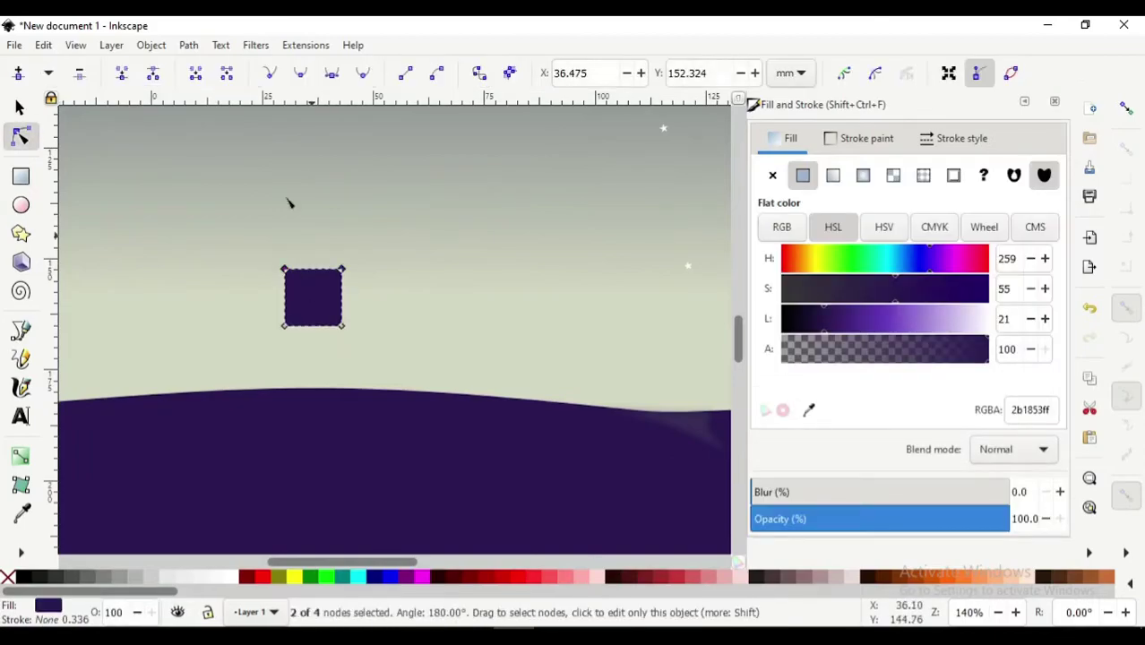
pyautogui.hotkey('shift', 'j')
pyautogui.press('s')
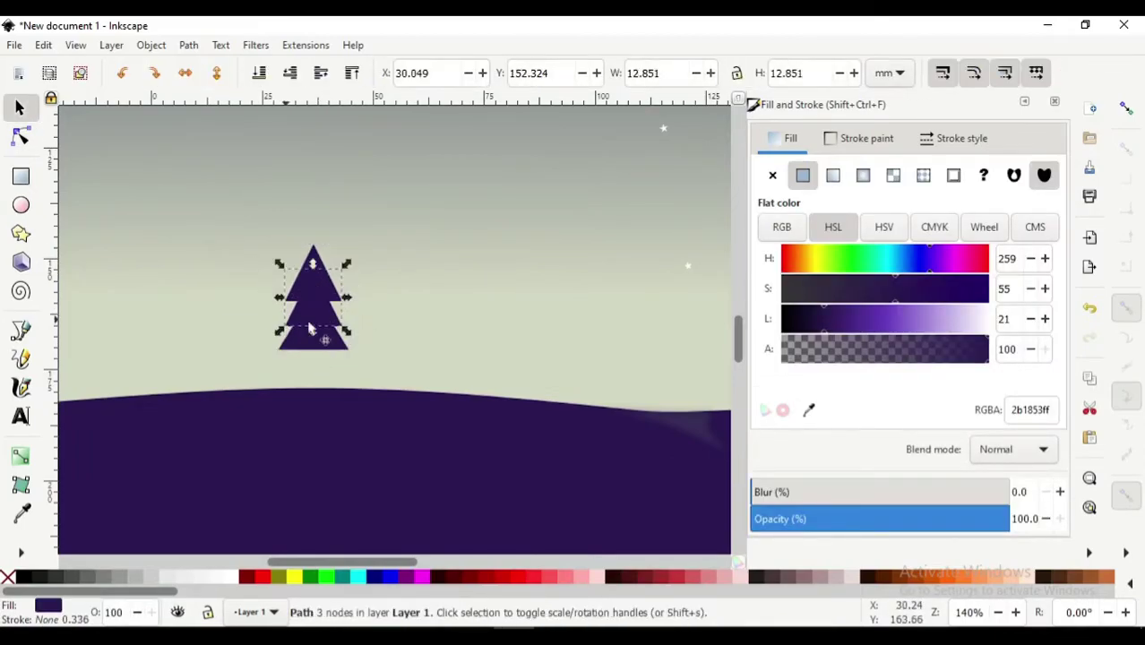
# Fit the trunk under the stacked triangles, select the whole tree and duplicate it
pyautogui.press('Escape')
pyautogui.click(318, 283)
pyautogui.press('r')
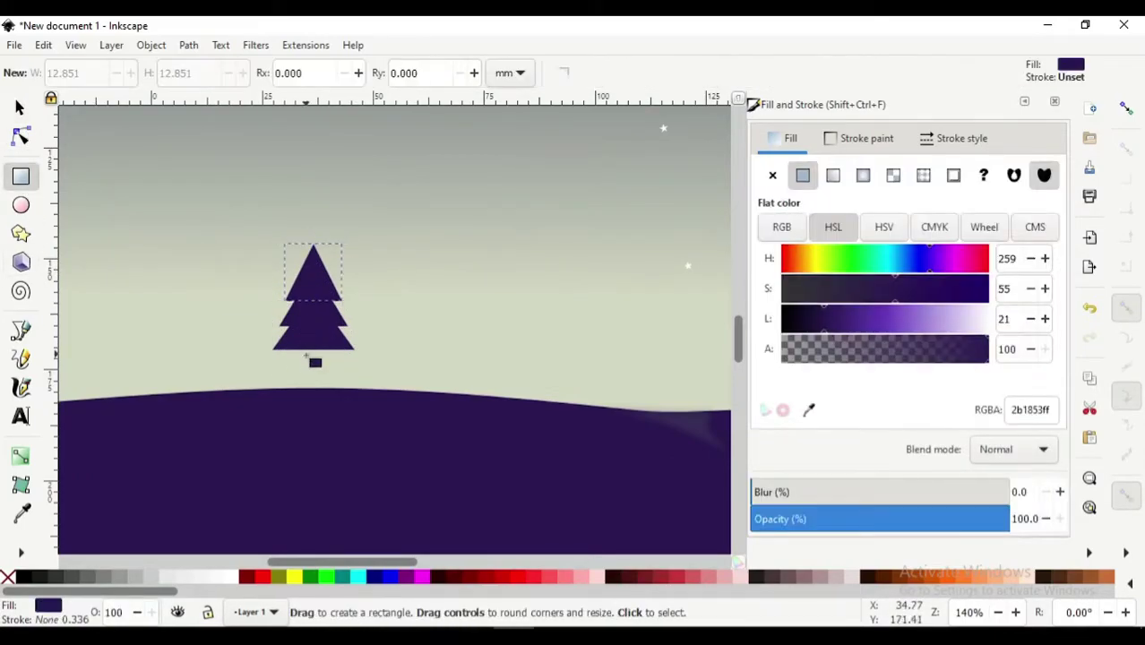
pyautogui.press('s')
pyautogui.moveTo(314, 377)
pyautogui.mouseDown()
pyautogui.moveTo(311, 367)
pyautogui.moveTo(363, 390)
pyautogui.mouseUp()
pyautogui.keyDown('shift'); pyautogui.click(314, 340); pyautogui.keyUp('shift')
pyautogui.keyDown('shift'); pyautogui.click(314, 367); pyautogui.keyUp('shift')
pyautogui.scroll(-3, 313, 384)
pyautogui.scroll(3, 320, 384)
pyautogui.hotkey('ctrl', 'd')
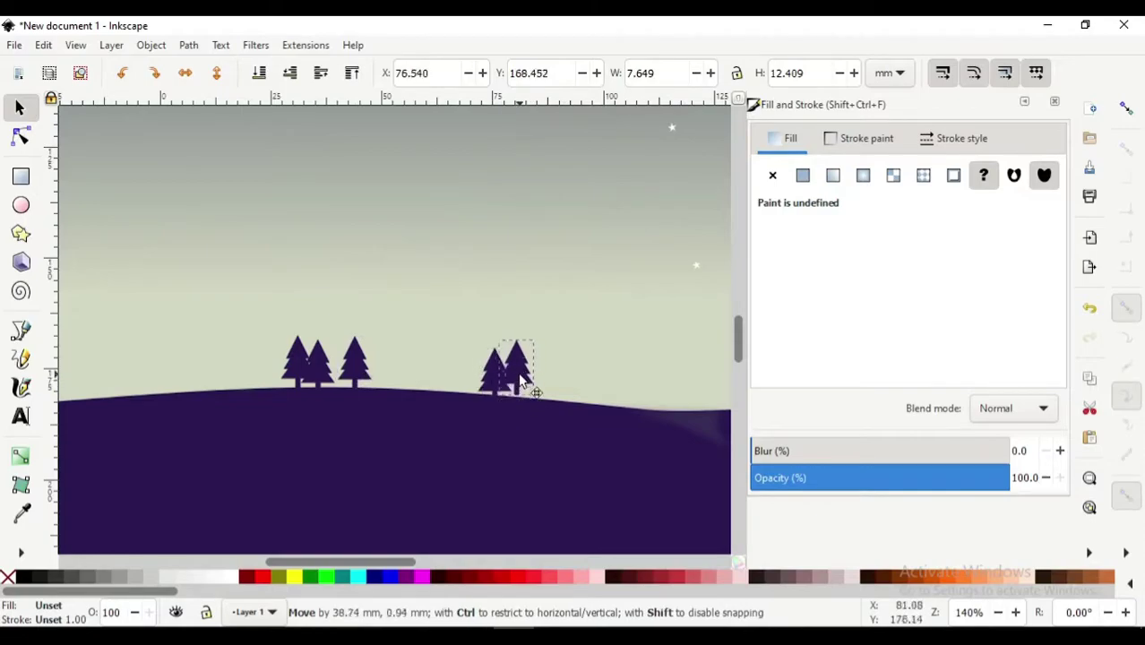
# Place the tree copies on the hilltop and shift the leftmost small tree into line
pyautogui.scroll(-2, 451, 460)
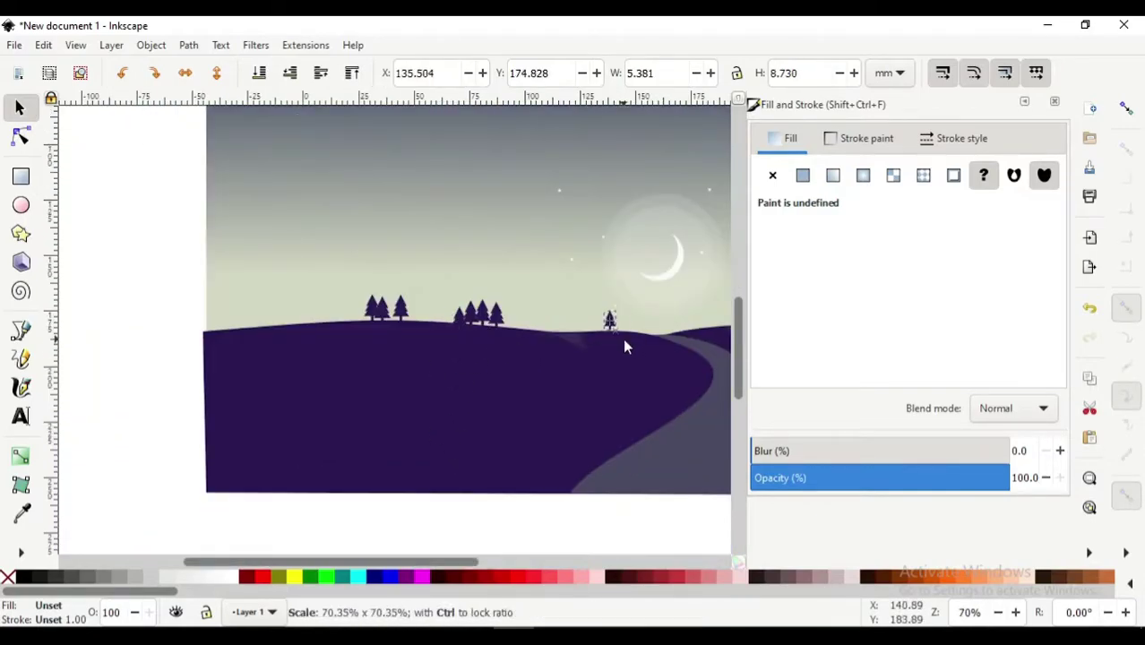
pyautogui.scroll(2, 626, 347)
pyautogui.moveTo(626, 347); pyautogui.dragTo(601, 323)
pyautogui.moveTo(371, 437); pyautogui.dragTo(310, 304)
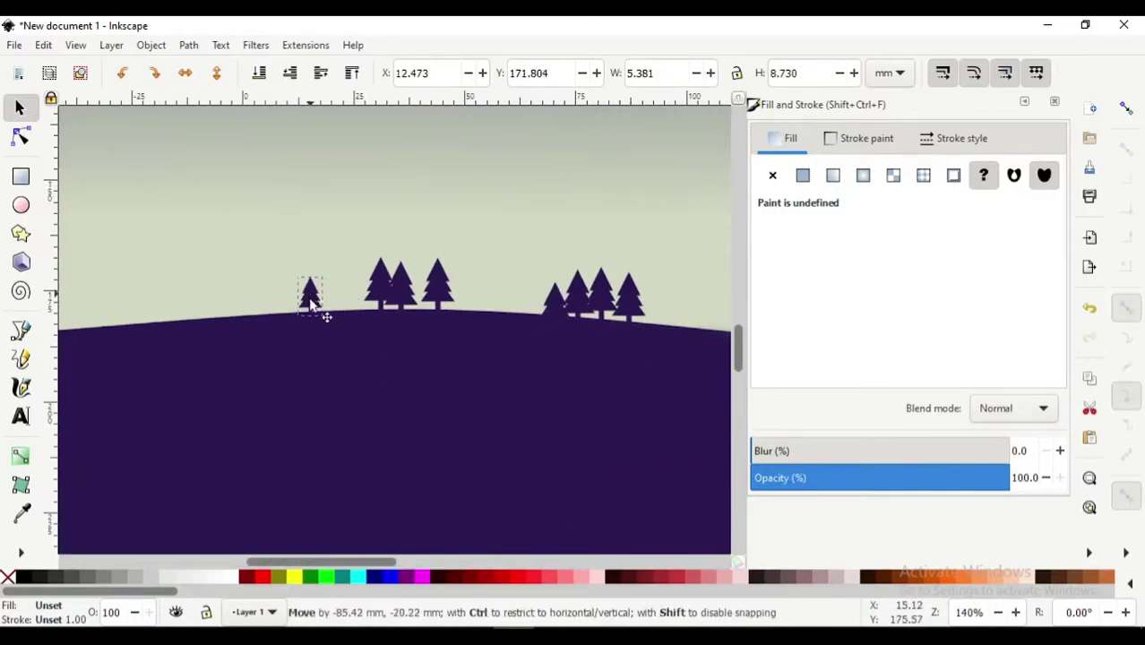
pyautogui.scroll(-2, 357, 414)
pyautogui.scroll(2, 394, 421)
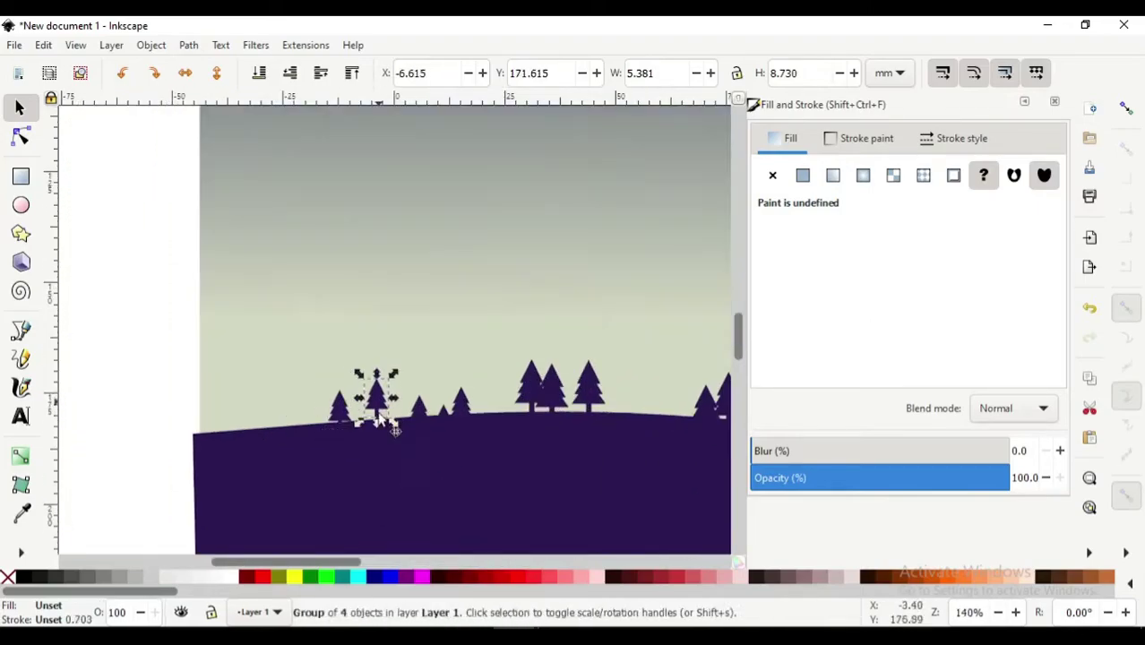
pyautogui.press('Escape')
pyautogui.moveTo(337, 415)
pyautogui.mouseDown()
pyautogui.moveTo(349, 406)
pyautogui.moveTo(296, 414)
pyautogui.mouseUp()
pyautogui.press('Escape')
# Rearrange the tree groups along the hill ridge
pyautogui.scroll(-2, 188, 448)
pyautogui.scroll(-3, 206, 441)
pyautogui.scroll(1, 286, 417)
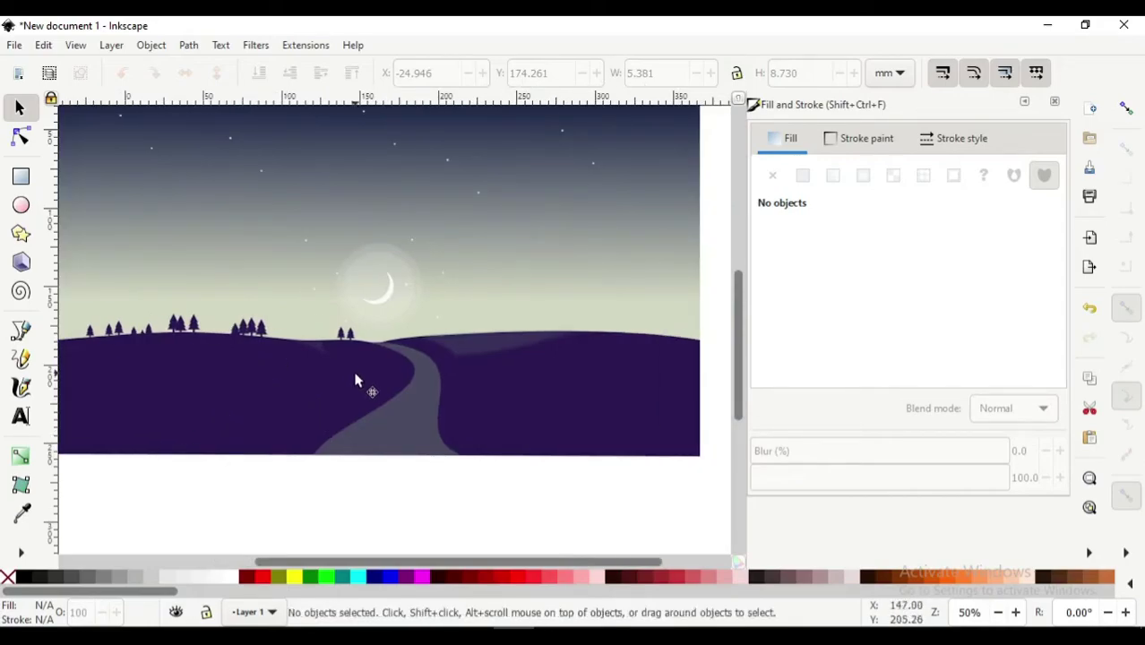
pyautogui.scroll(1, 356, 381)
pyautogui.scroll(-2, 204, 314)
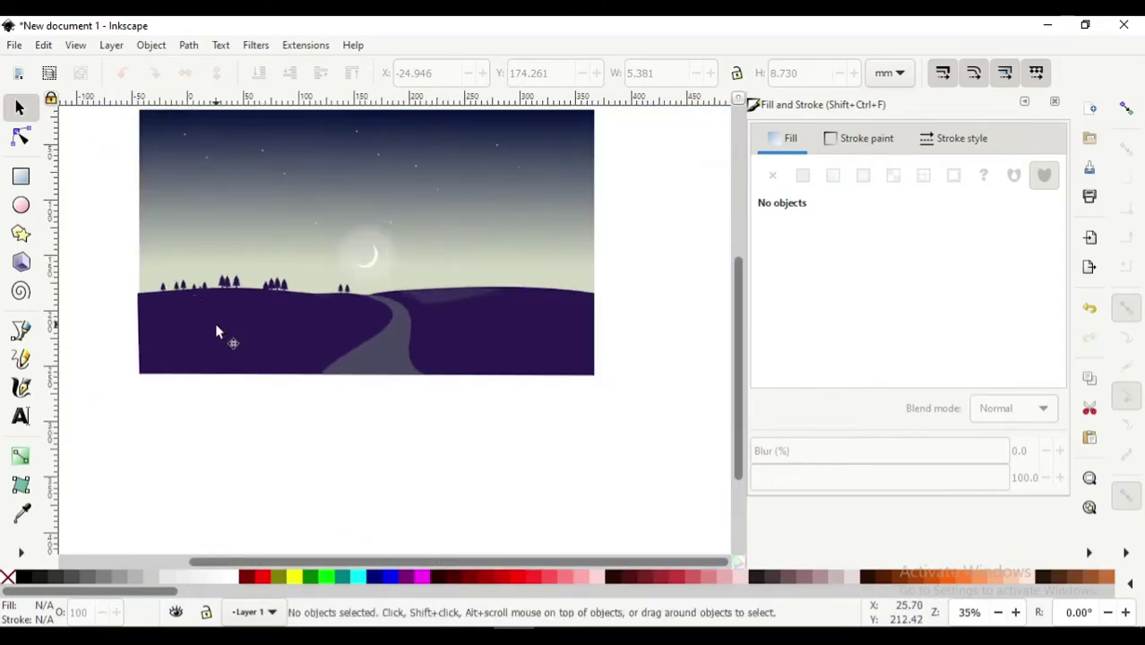
pyautogui.scroll(4, 164, 289)
pyautogui.click(221, 305)
pyautogui.scroll(-2, 171, 287)
pyautogui.click(222, 461)
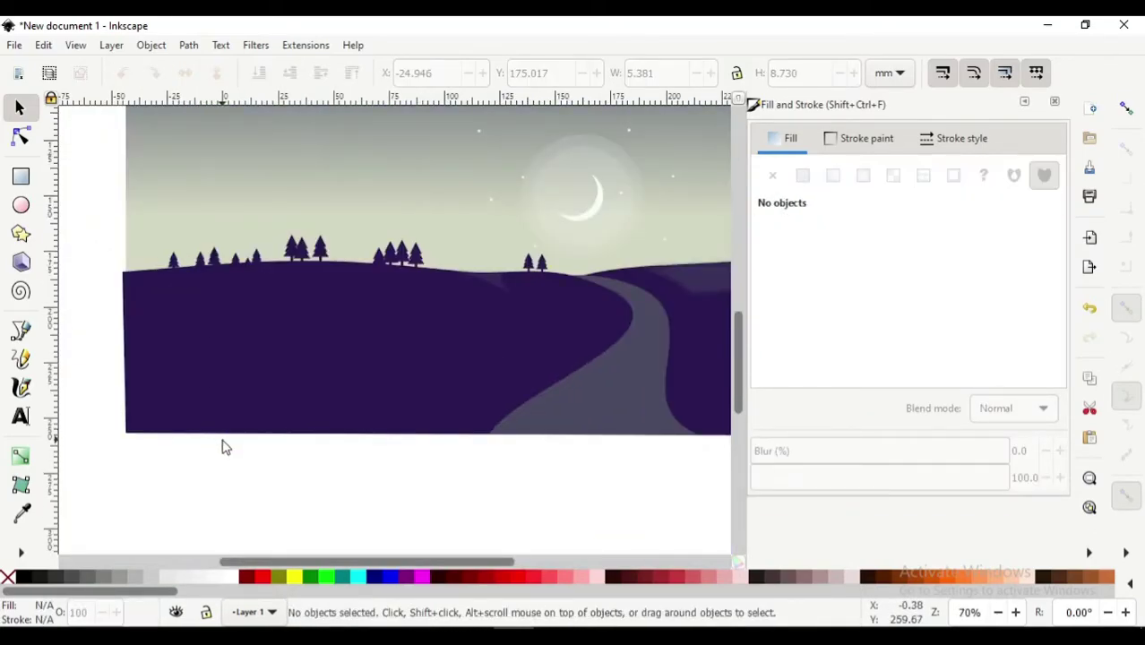
pyautogui.scroll(1, 255, 285)
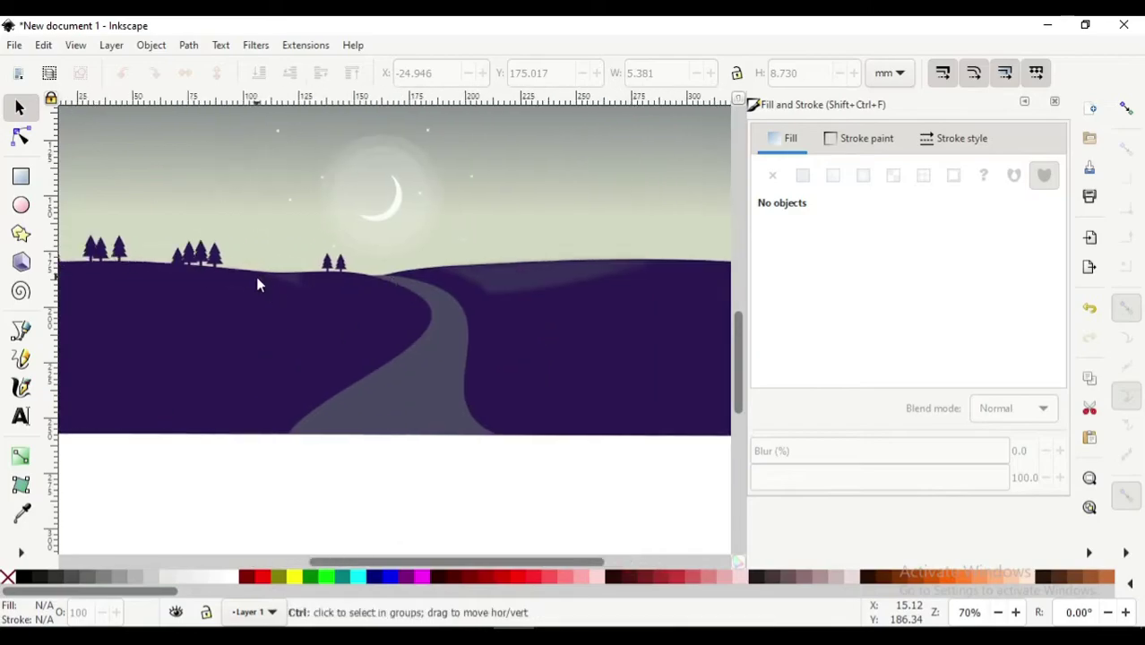
pyautogui.scroll(-2, 383, 284)
pyautogui.scroll(2, 439, 258)
pyautogui.scroll(1, 409, 291)
pyautogui.click(409, 290)
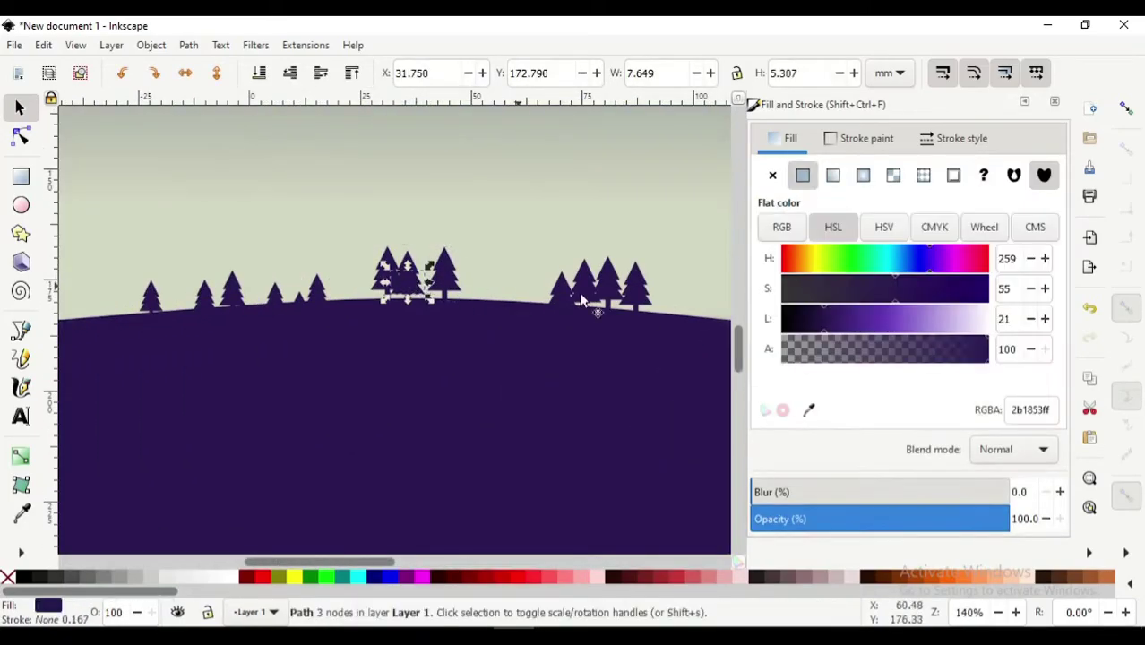
pyautogui.moveTo(474, 328); pyautogui.dragTo(259, 311)
pyautogui.click(118, 322)
# Enlarge one tree group and move it onto the slope right of the road
pyautogui.scroll(-2, 184, 364)
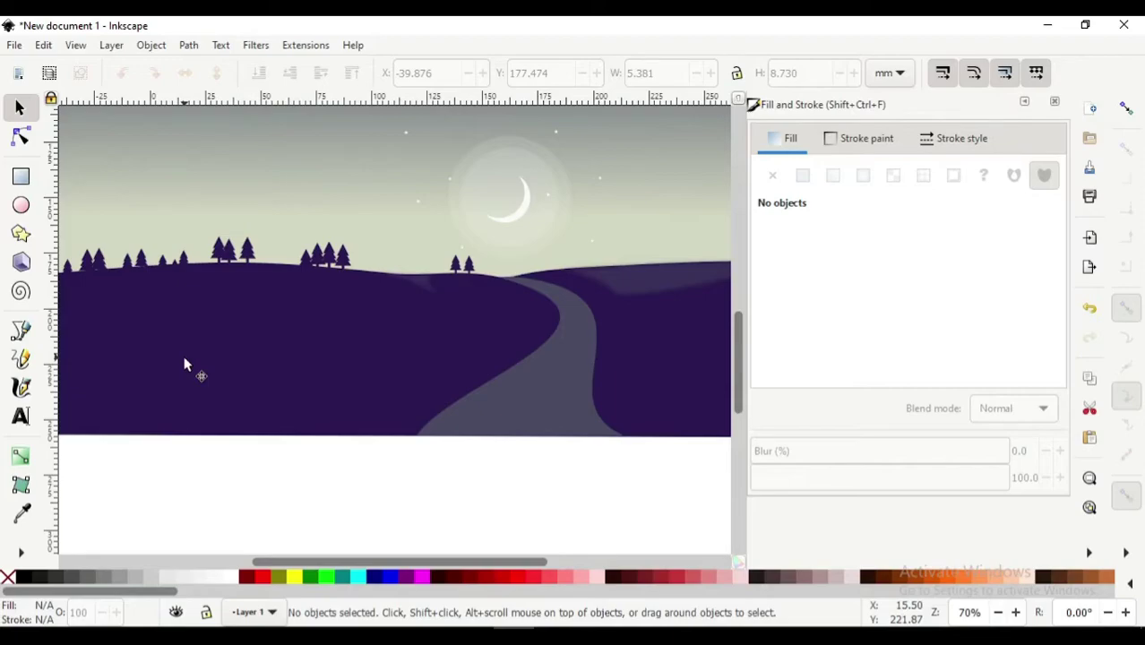
pyautogui.scroll(-1, 219, 324)
pyautogui.scroll(1, 102, 248)
pyautogui.scroll(1, 223, 331)
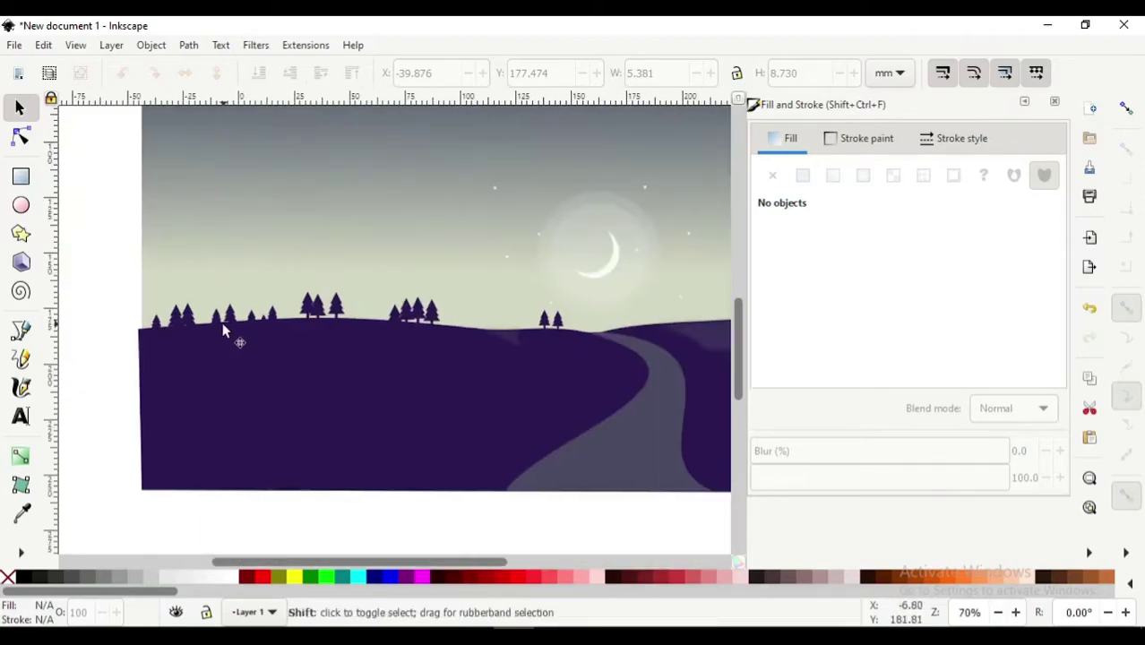
pyautogui.click(419, 316)
pyautogui.moveTo(418, 363)
pyautogui.mouseDown()
pyautogui.moveTo(429, 383)
pyautogui.moveTo(613, 355)
pyautogui.mouseUp()
pyautogui.moveTo(694, 358); pyautogui.dragTo(516, 375)
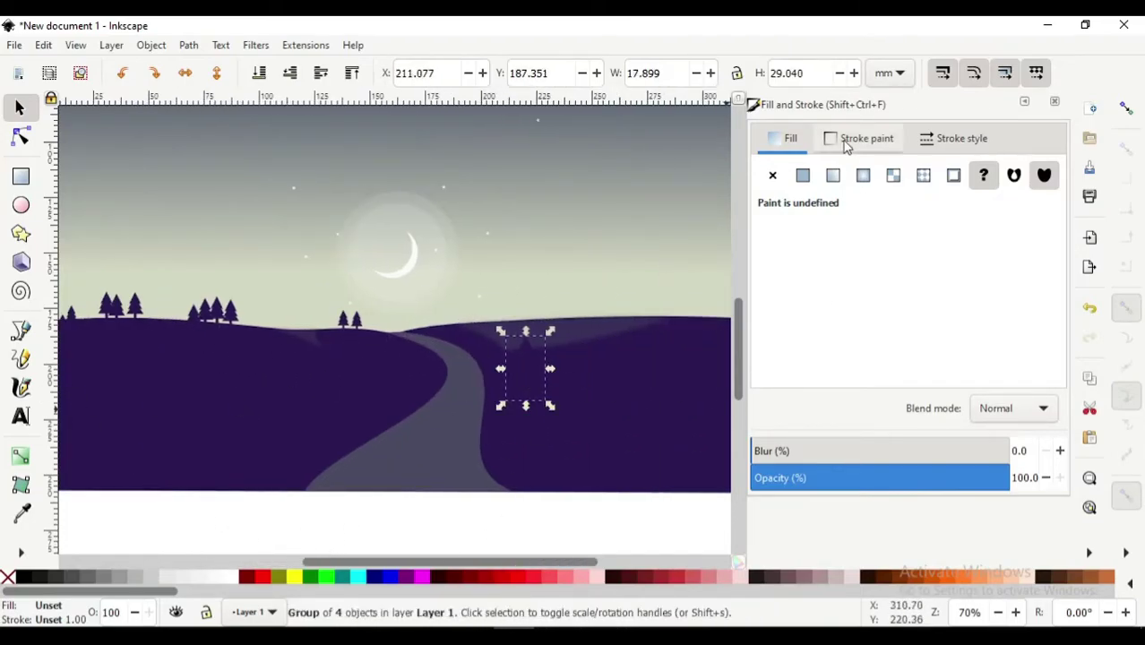
# Give the large tree a flat deep-purple fill and place shaded trees on the lower hillsides
pyautogui.click(803, 176)
pyautogui.moveTo(908, 324); pyautogui.dragTo(816, 332)
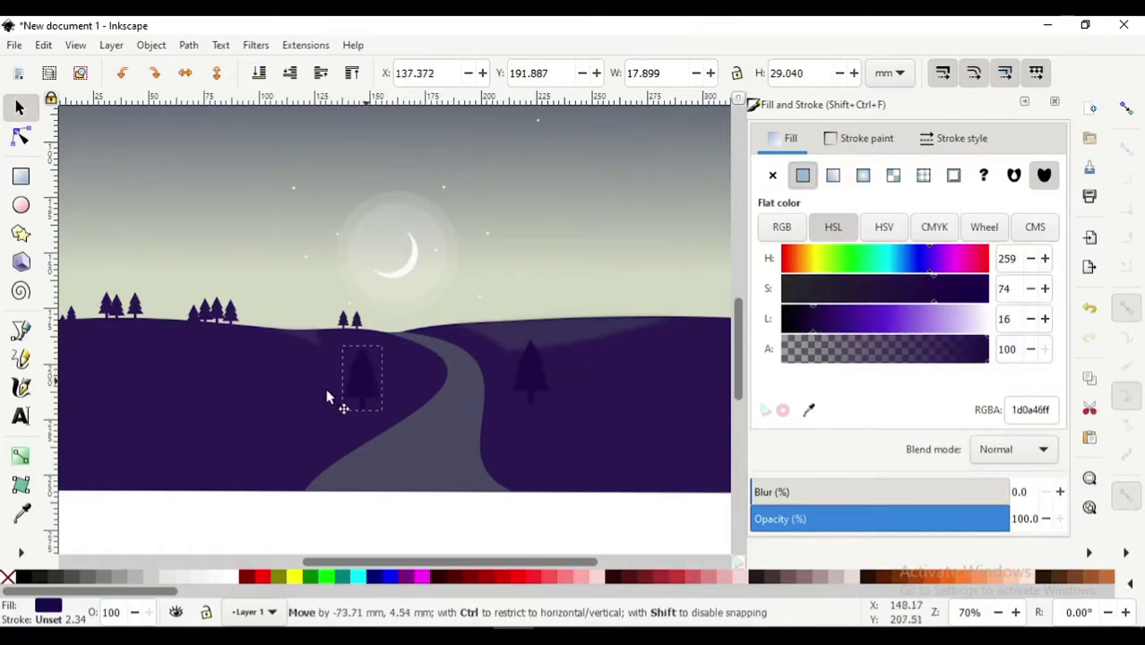
pyautogui.moveTo(327, 397); pyautogui.dragTo(397, 414)
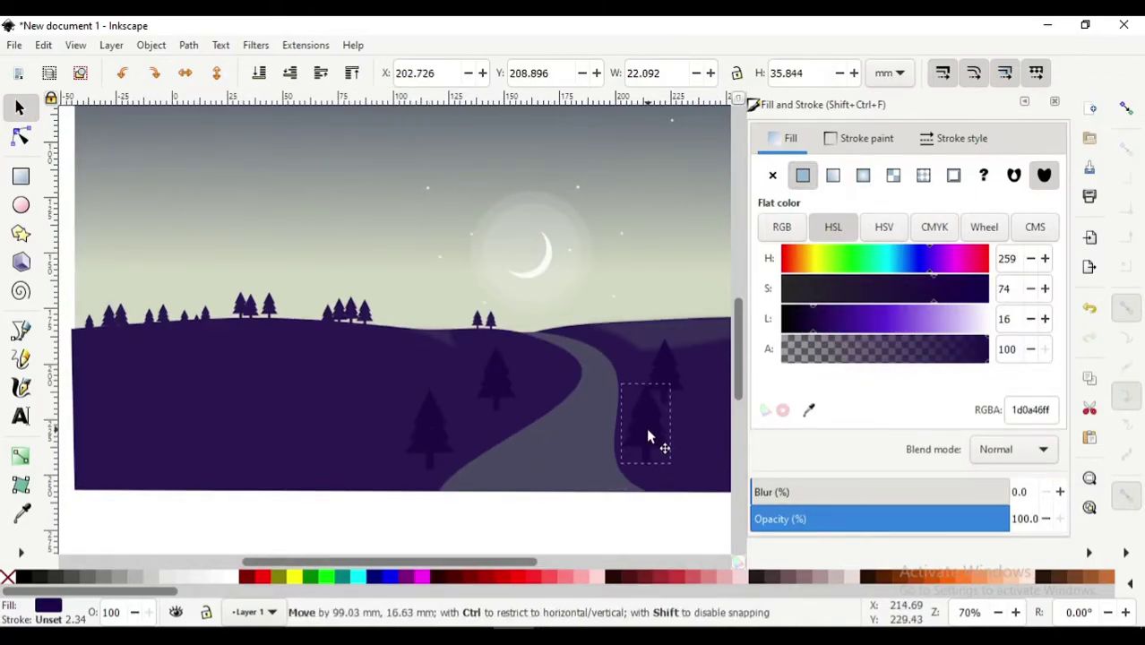
pyautogui.moveTo(160, 408); pyautogui.dragTo(153, 413)
# Move small tree groups down the hill and out to the right end of the ridge
pyautogui.scroll(-1, 319, 423)
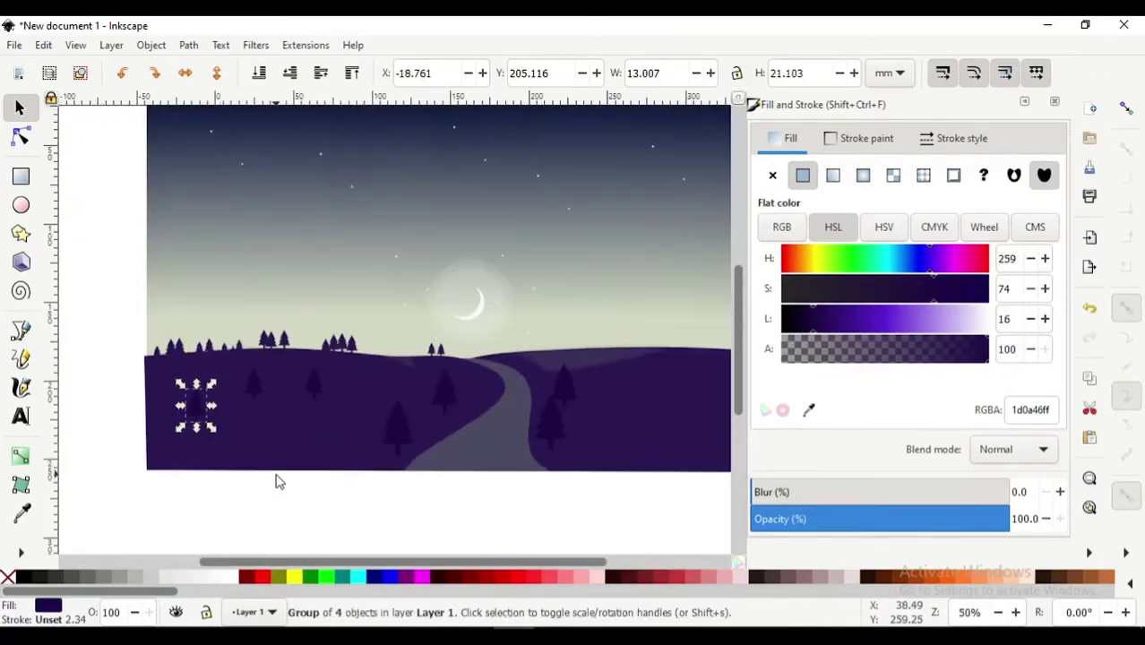
pyautogui.click(424, 504)
pyautogui.scroll(1, 443, 479)
pyautogui.click(462, 457)
pyautogui.scroll(1, 628, 426)
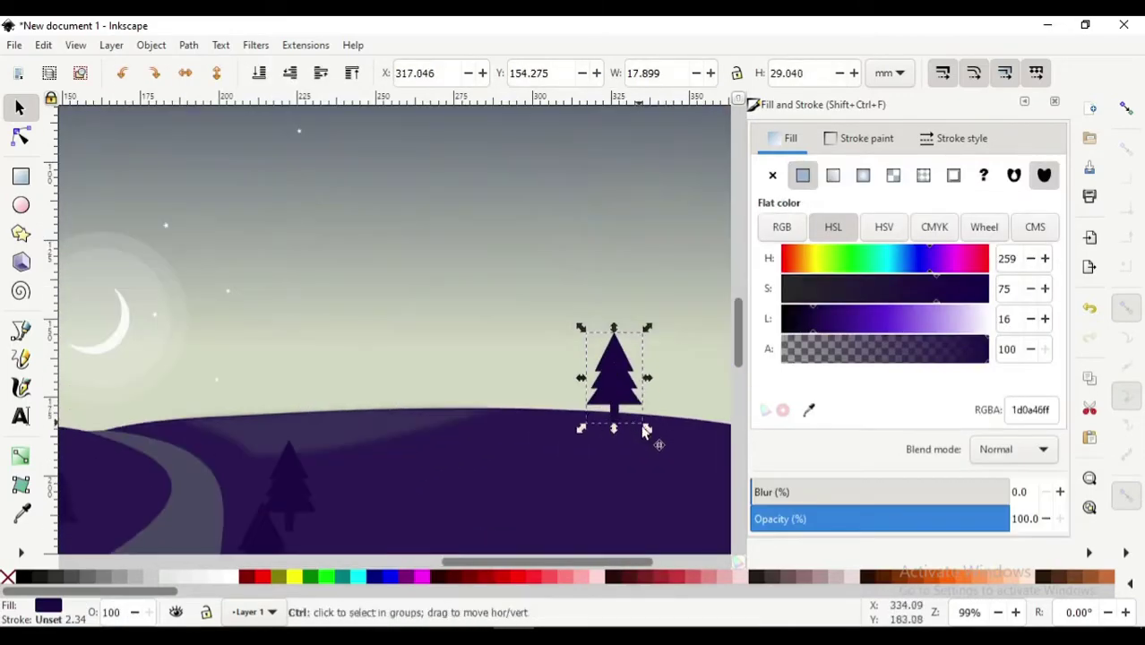
pyautogui.moveTo(621, 392); pyautogui.dragTo(615, 419)
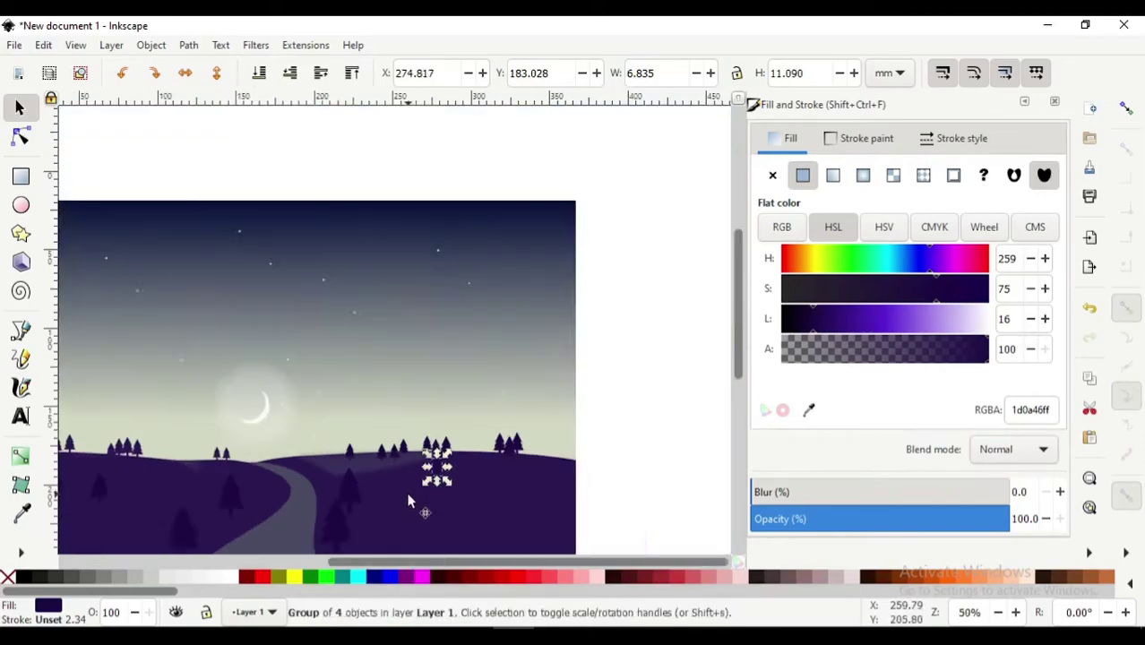
pyautogui.moveTo(297, 393); pyautogui.dragTo(547, 436)
pyautogui.scroll(-1, 552, 484)
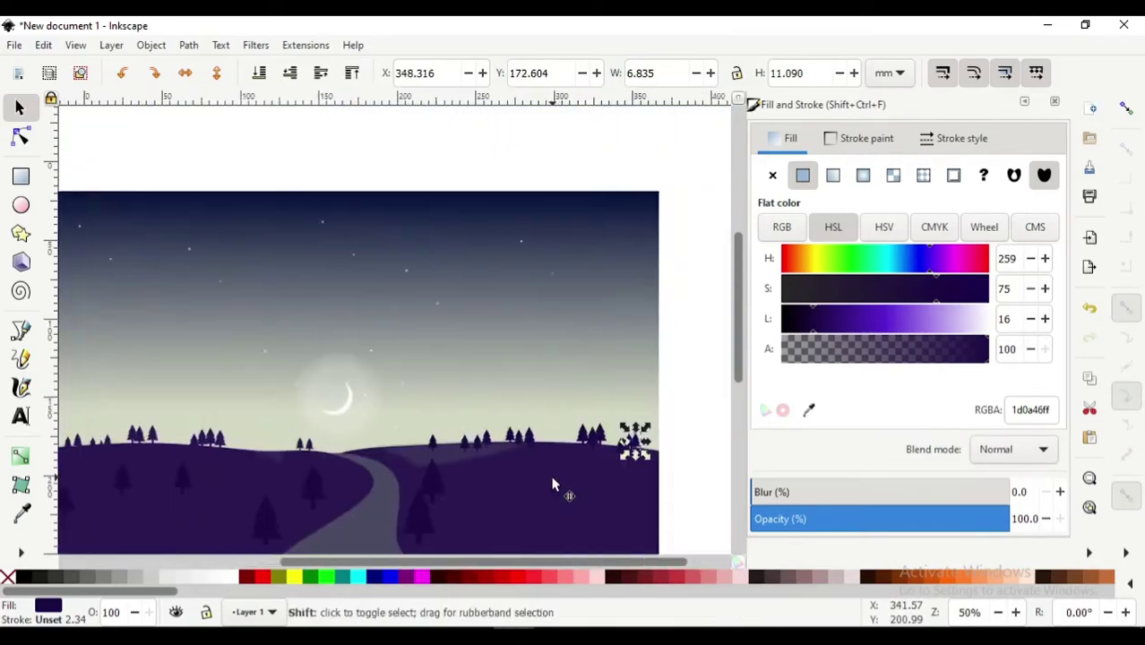
pyautogui.click(552, 485)
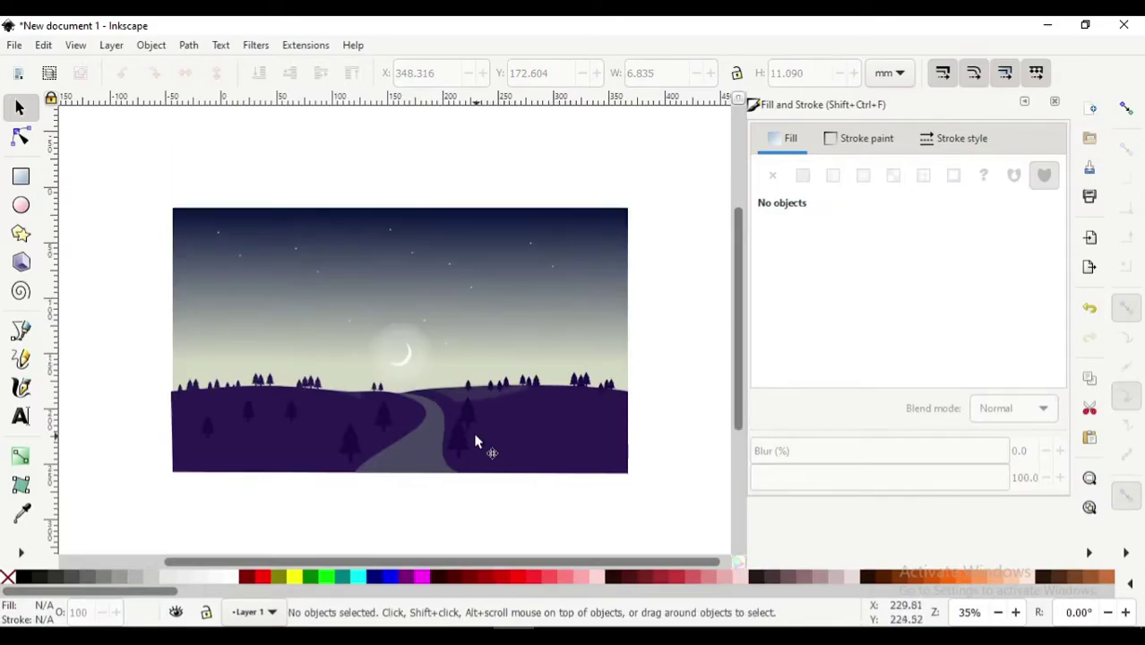
pyautogui.scroll(3, 412, 466)
# Draw a curved shadow beside the road, filled deep purple 140731ff and blurred to 20.3
pyautogui.press('b')
pyautogui.click(557, 489)
pyautogui.click(442, 274)
pyautogui.doubleClick(528, 491)
pyautogui.press('n')
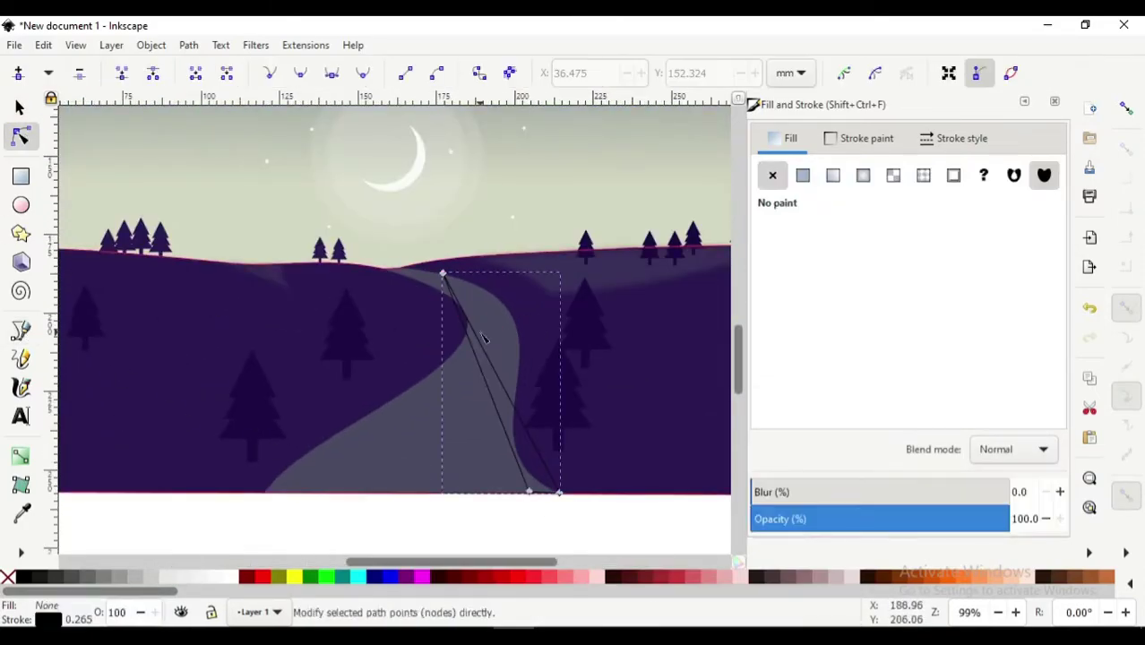
pyautogui.moveTo(494, 417); pyautogui.dragTo(511, 340)
pyautogui.press('s')
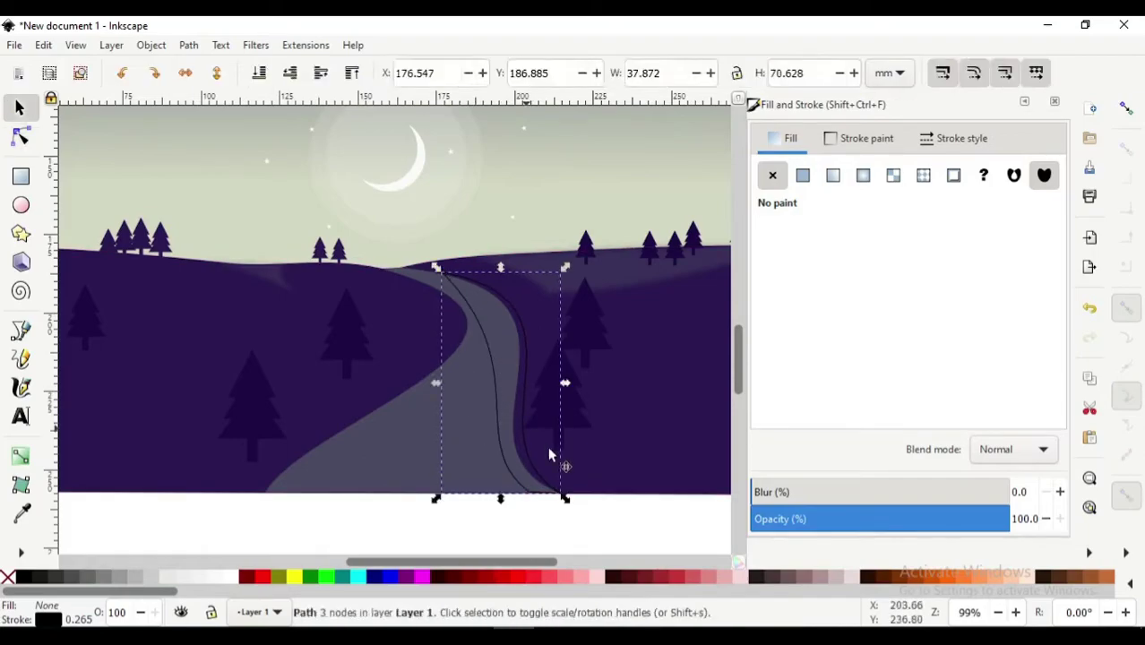
pyautogui.click(803, 174)
pyautogui.click(289, 73)
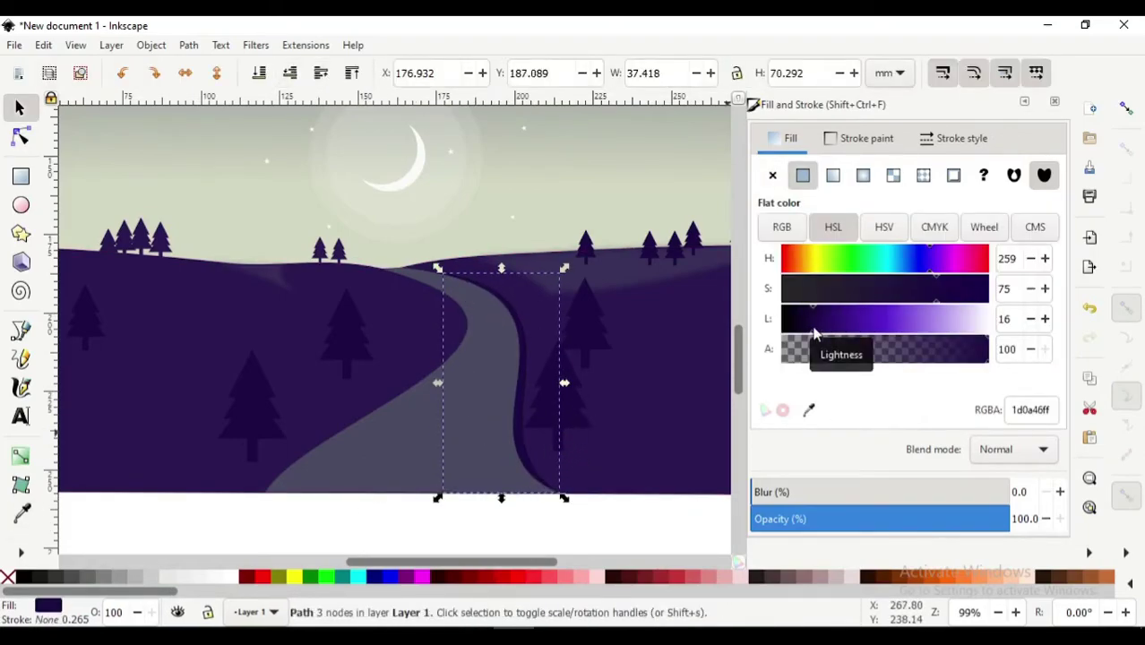
pyautogui.moveTo(755, 492); pyautogui.dragTo(811, 492)
# Draw a shadow shape along the road's left edge and fill it with the hills' dark purple
pyautogui.click(581, 423)
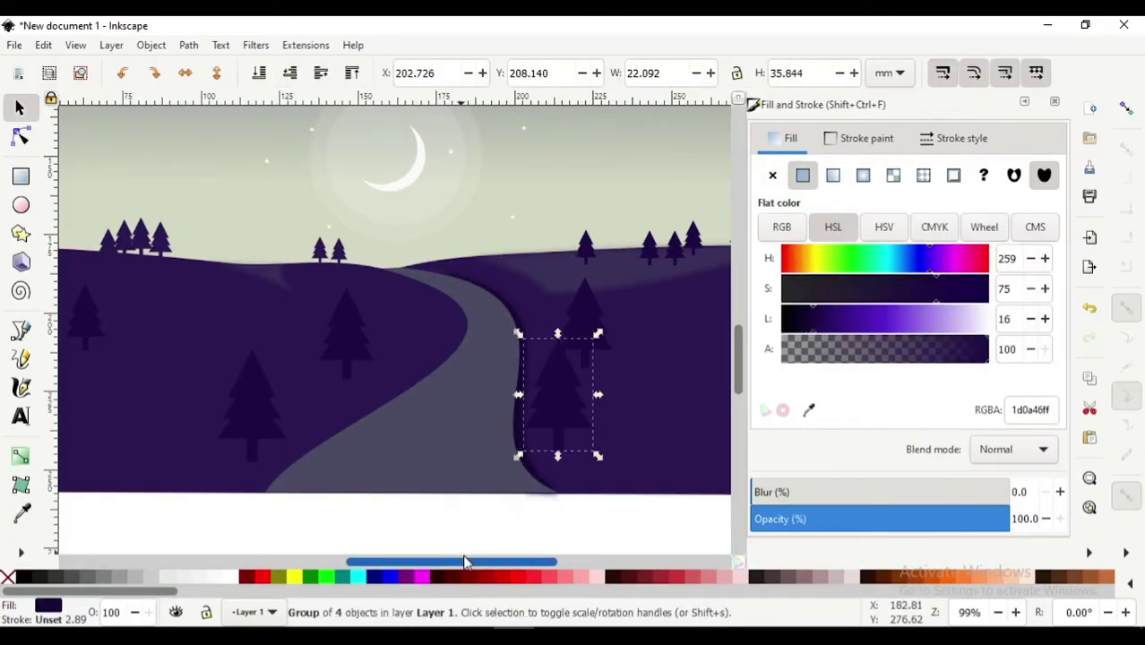
pyautogui.click(461, 530)
pyautogui.press('5')
pyautogui.press('1')
pyautogui.press('b')
pyautogui.click(466, 242)
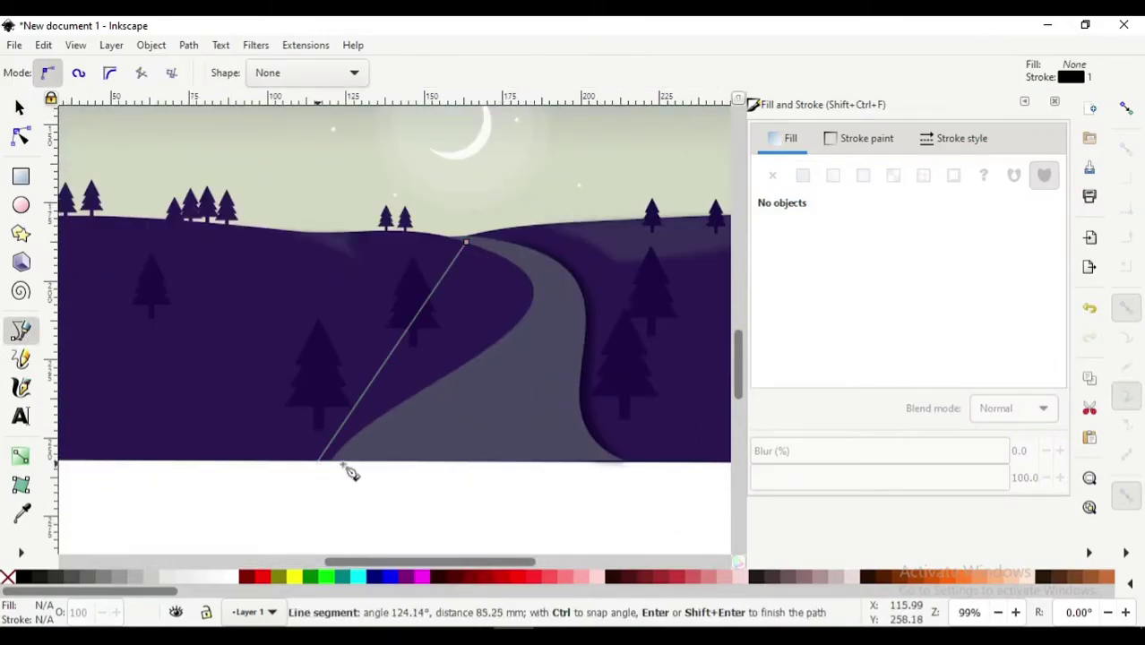
pyautogui.click(320, 462)
pyautogui.click(421, 462)
pyautogui.click(466, 242)
pyautogui.press('n')
pyautogui.press('d')
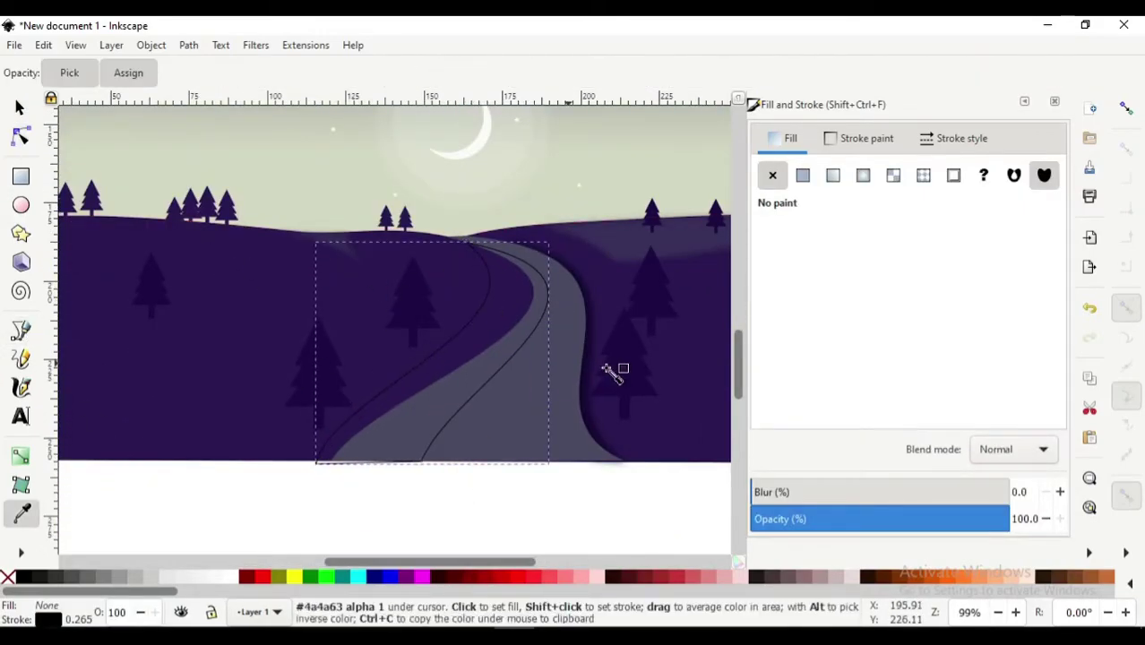
pyautogui.click(607, 368)
# Refine the left shadow's nodes and re-apply its dark purple colour, then deselect
pyautogui.press('n')
pyautogui.scroll(4, 353, 320)
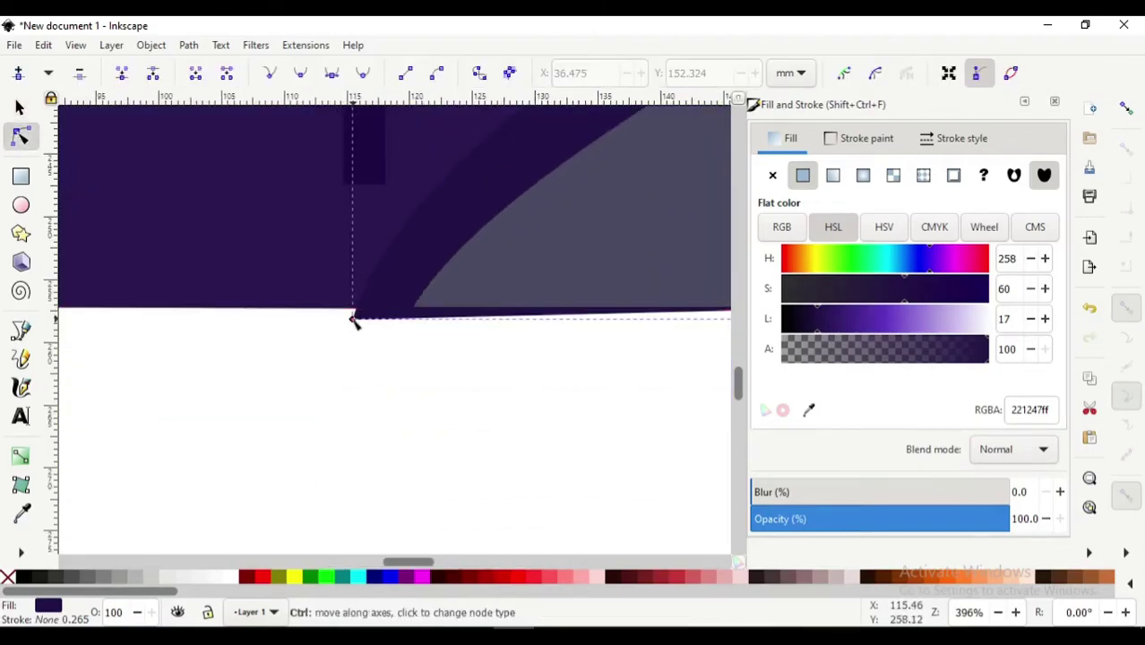
pyautogui.scroll(-3, 354, 320)
pyautogui.scroll(-3, 354, 320)
pyautogui.scroll(2, 412, 338)
pyautogui.hotkey('ctrl', 'shift', 'v')
pyautogui.press('d')
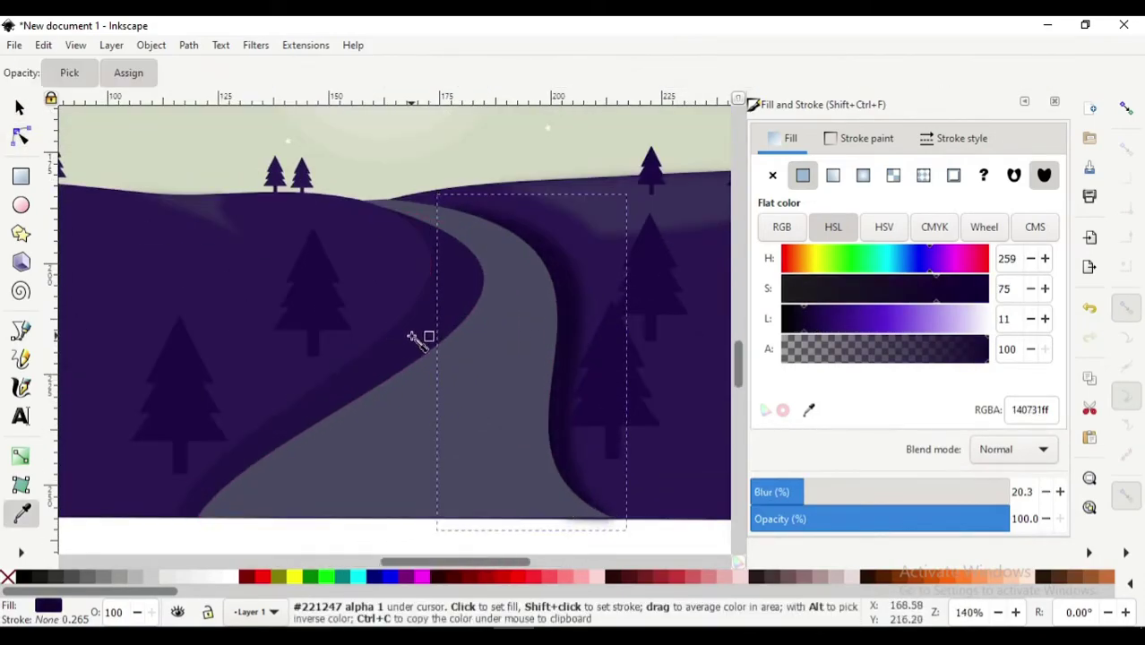
pyautogui.press('s')
pyautogui.press('Escape')
pyautogui.scroll(-2, 639, 533)
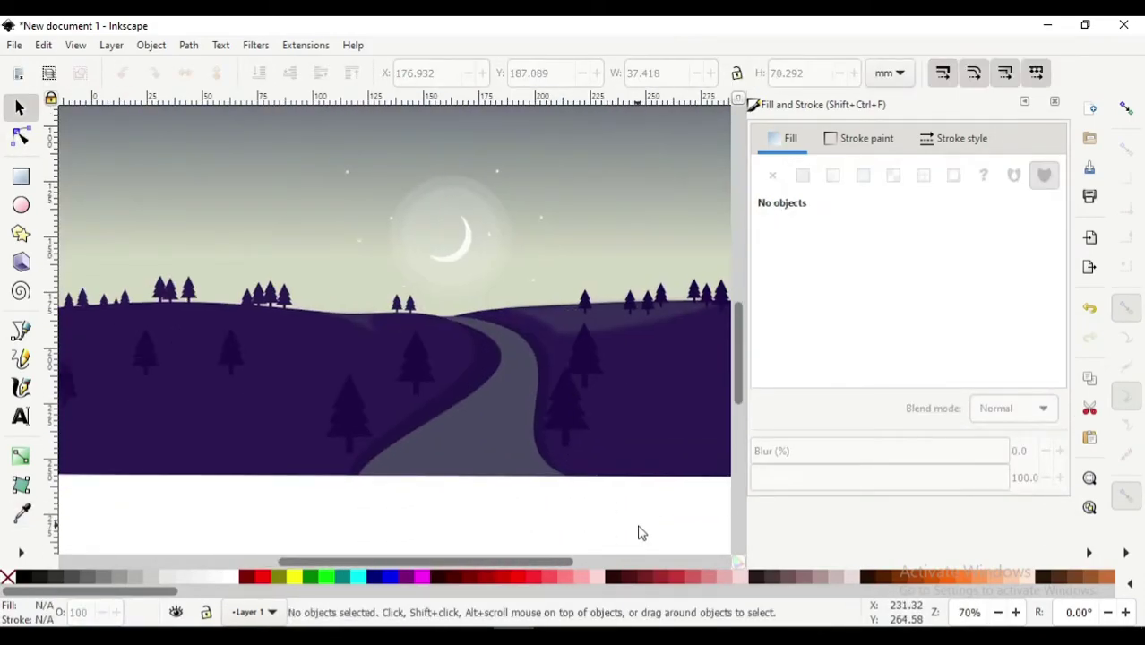
pyautogui.hscroll(2, 558, 328)
# Draw a curved dark band along the bottom of the right hill, raising its top-right corner
pyautogui.hscroll(3, 520, 428)
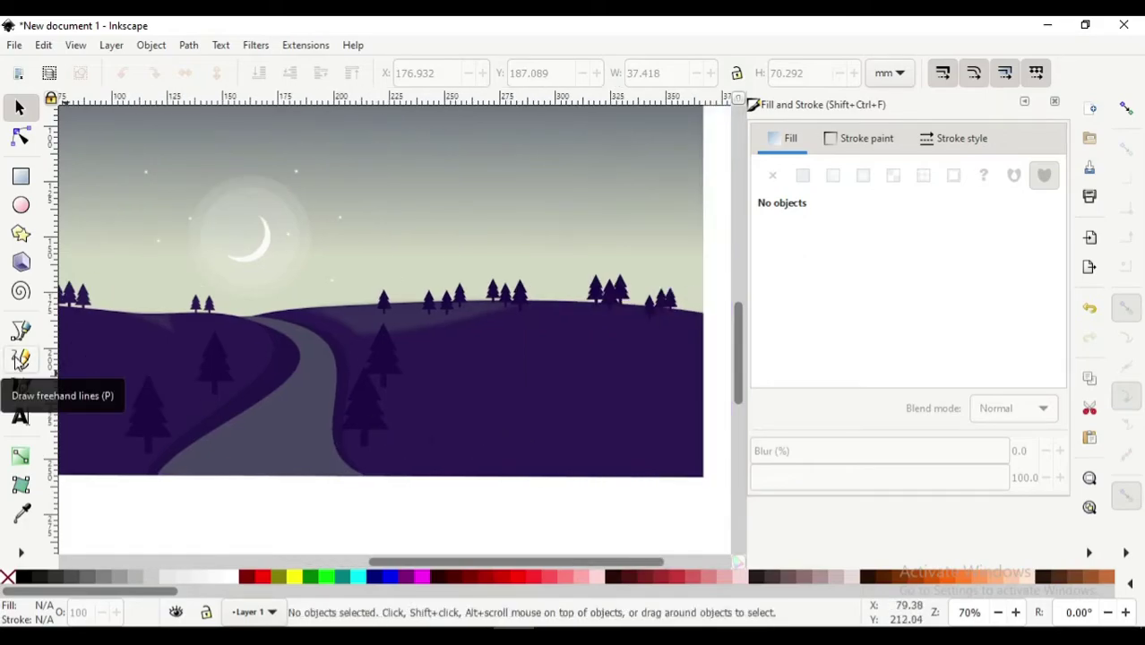
pyautogui.click(21, 331)
pyautogui.click(345, 437)
pyautogui.click(703, 417)
pyautogui.click(704, 476)
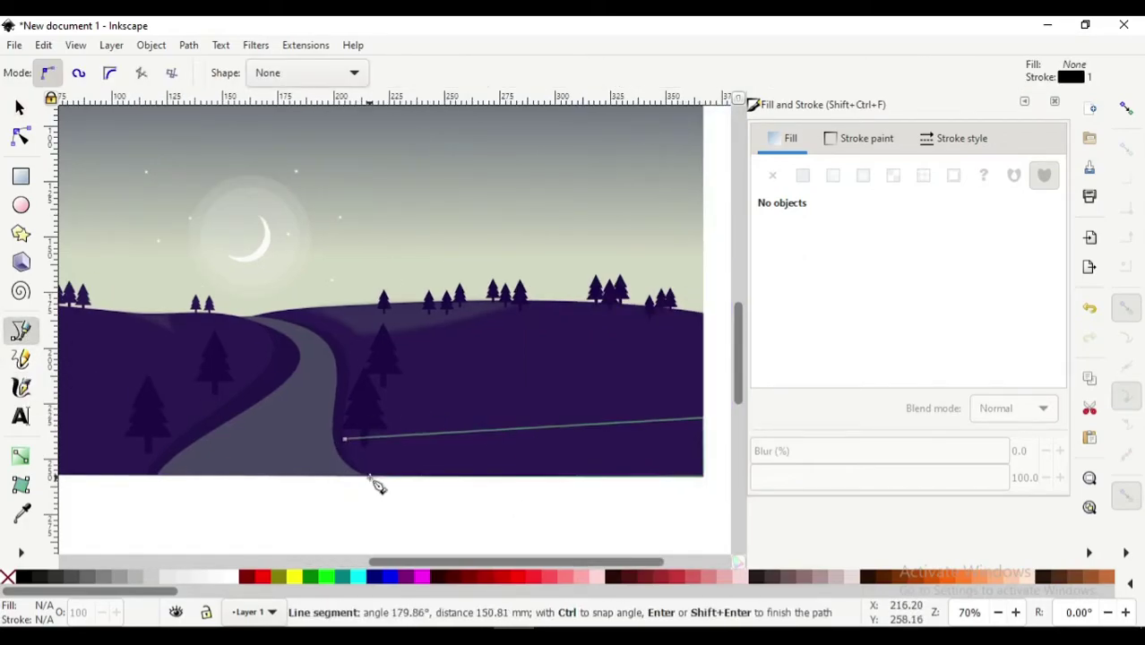
pyautogui.doubleClick(370, 473)
pyautogui.press('n')
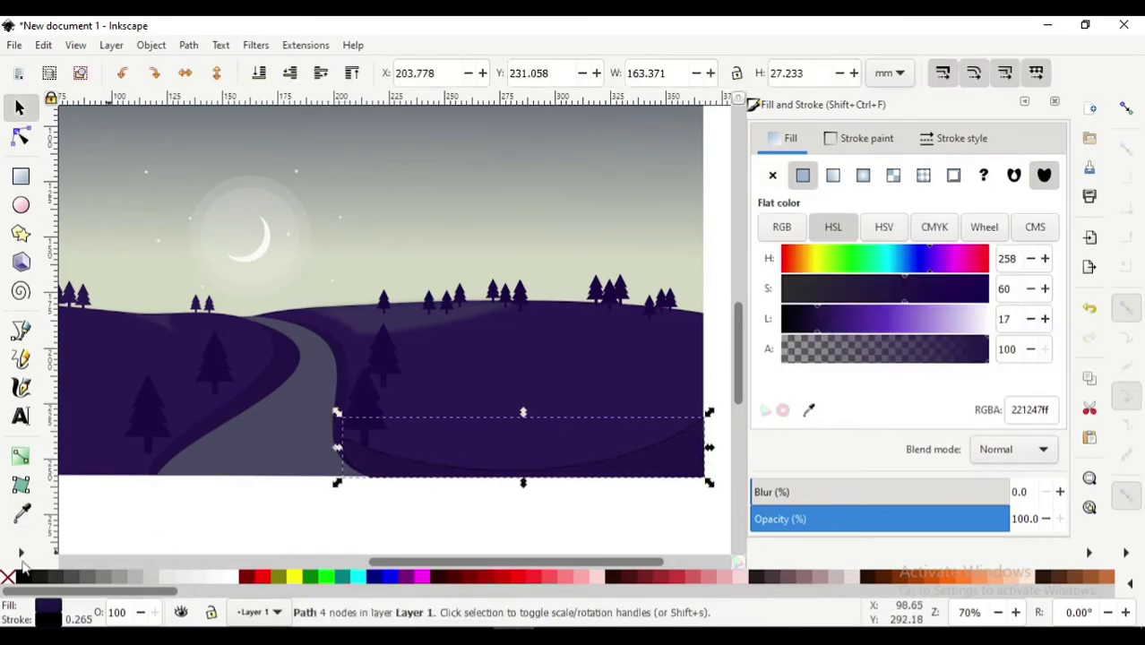
pyautogui.press('Escape')
pyautogui.moveTo(636, 417); pyautogui.dragTo(636, 371)
pyautogui.moveTo(382, 486); pyautogui.dragTo(301, 500)
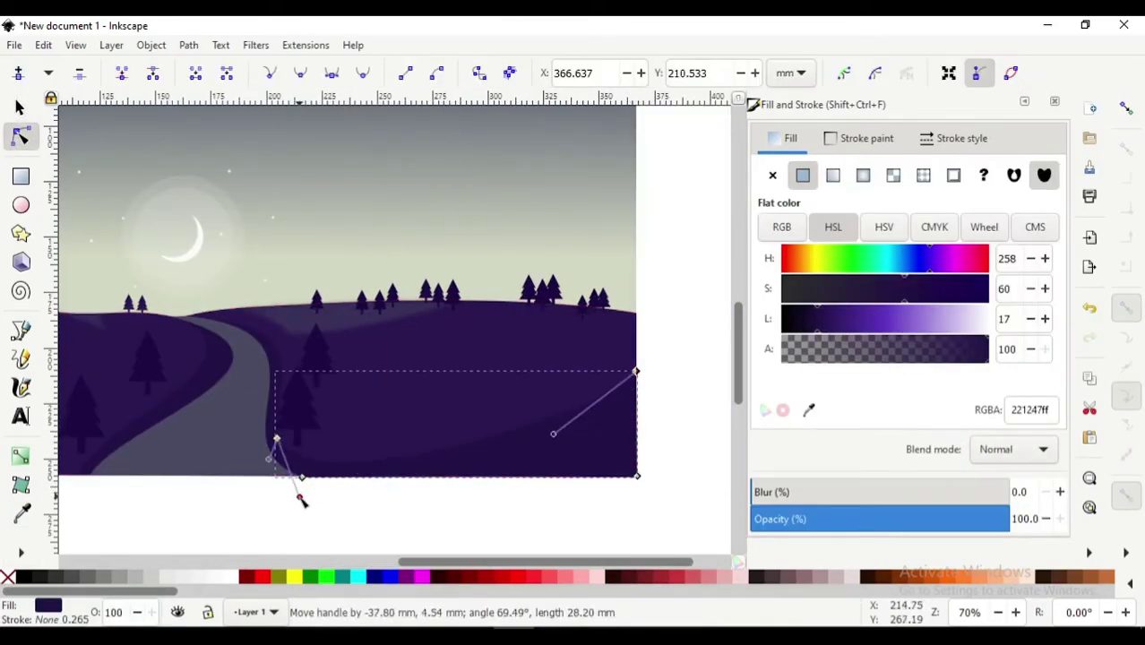
pyautogui.press('Escape')
# Draw a matching band along the left hill's bottom and fill it dark purple 221247ff
pyautogui.press('b')
pyautogui.click(161, 385)
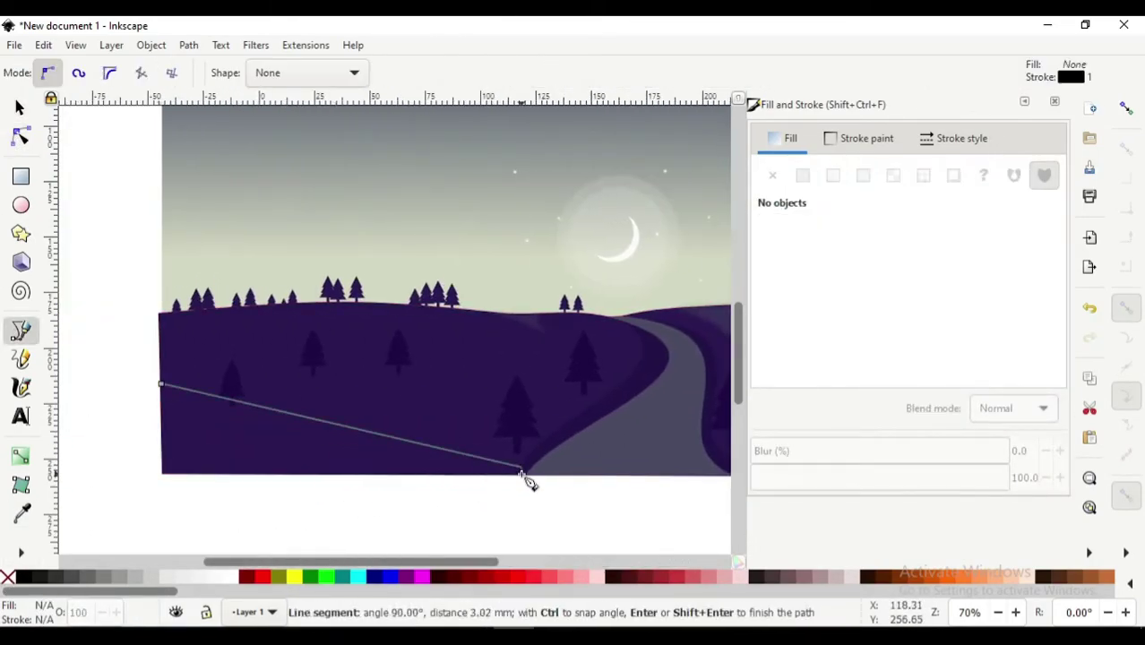
pyautogui.click(522, 468)
pyautogui.click(521, 475)
pyautogui.click(161, 475)
pyautogui.click(162, 386)
pyautogui.press('n')
pyautogui.press('d')
pyautogui.click(279, 448)
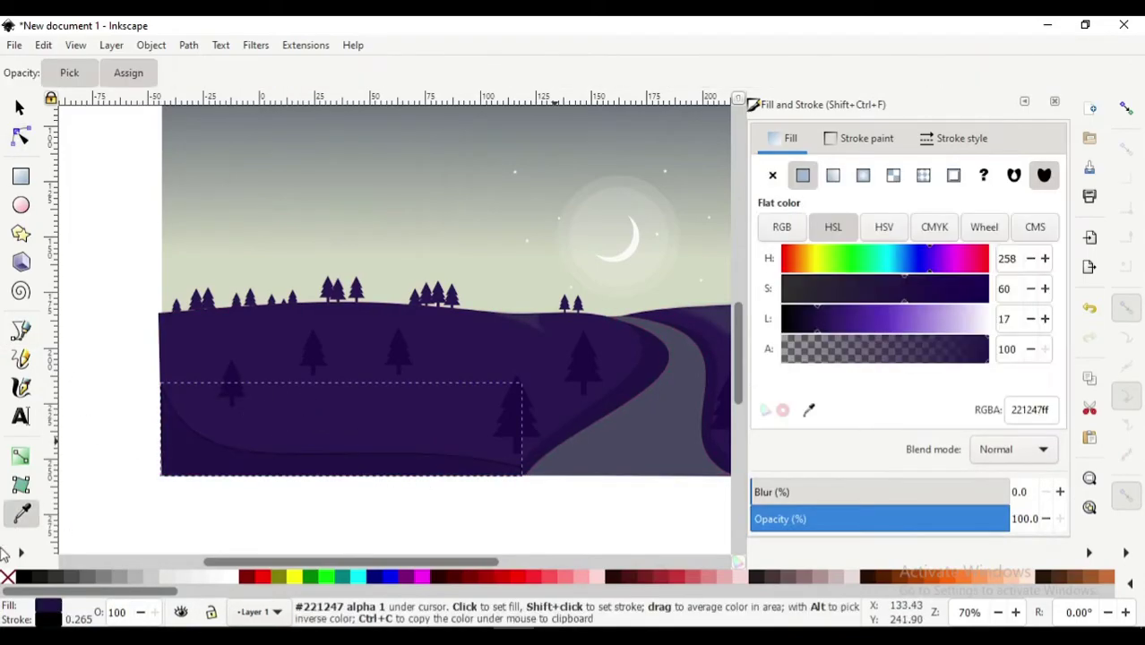
pyautogui.press('s')
pyautogui.press('Escape')
# Move a small pine group onto the right hill
pyautogui.scroll(-2, 140, 486)
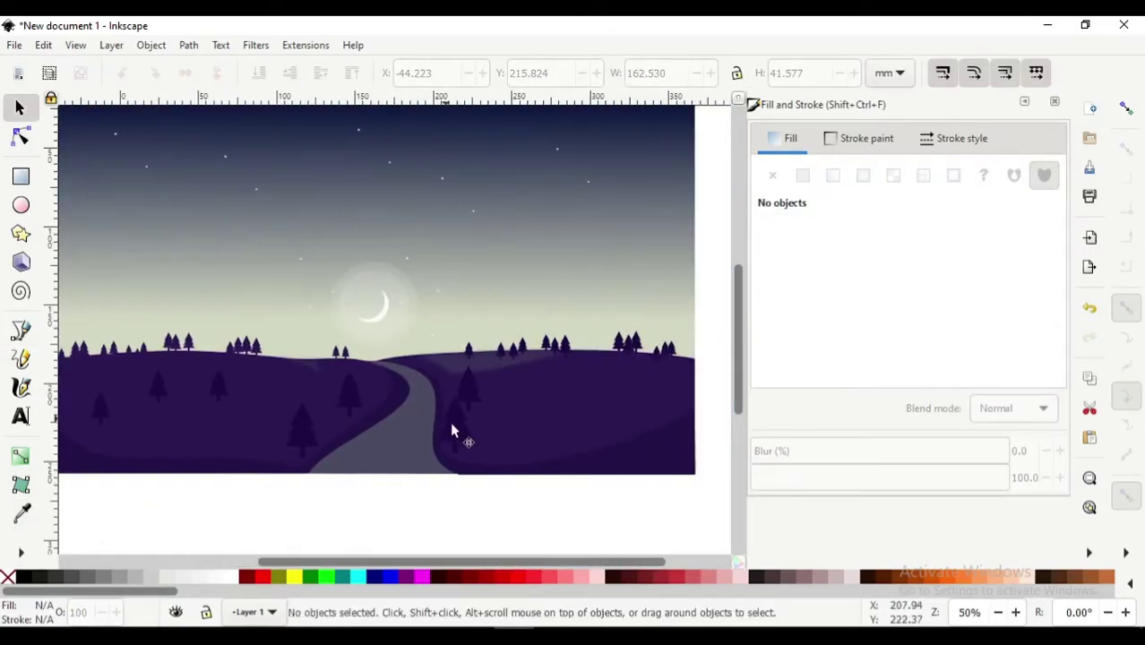
pyautogui.moveTo(453, 432); pyautogui.dragTo(582, 372)
pyautogui.click(722, 390)
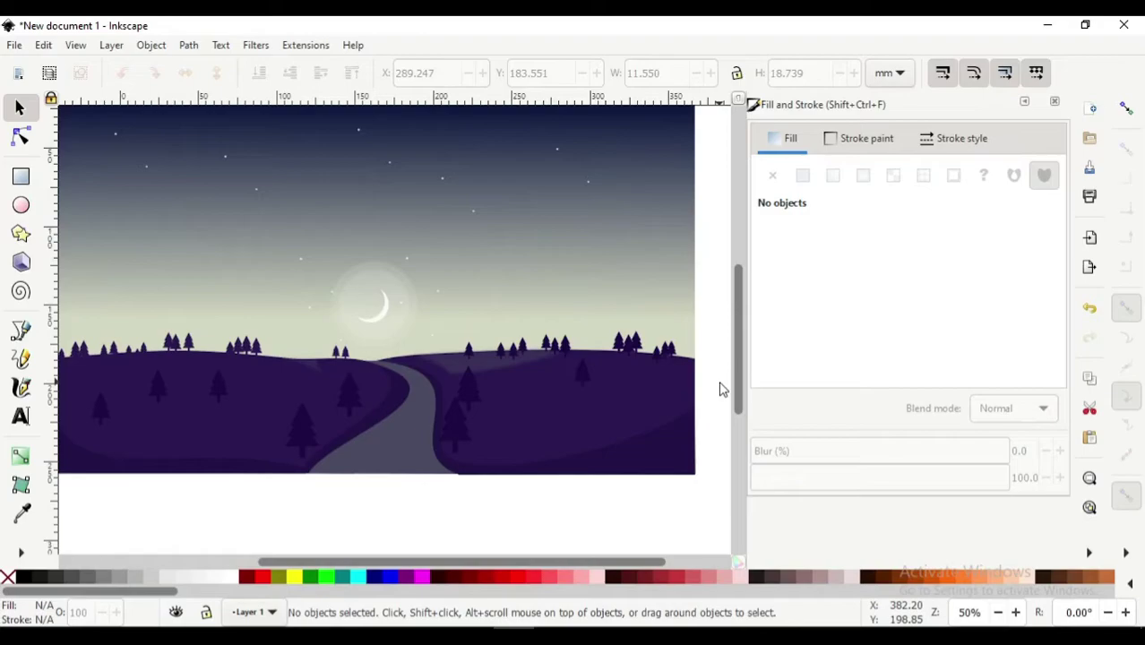
pyautogui.scroll(-2, 544, 451)
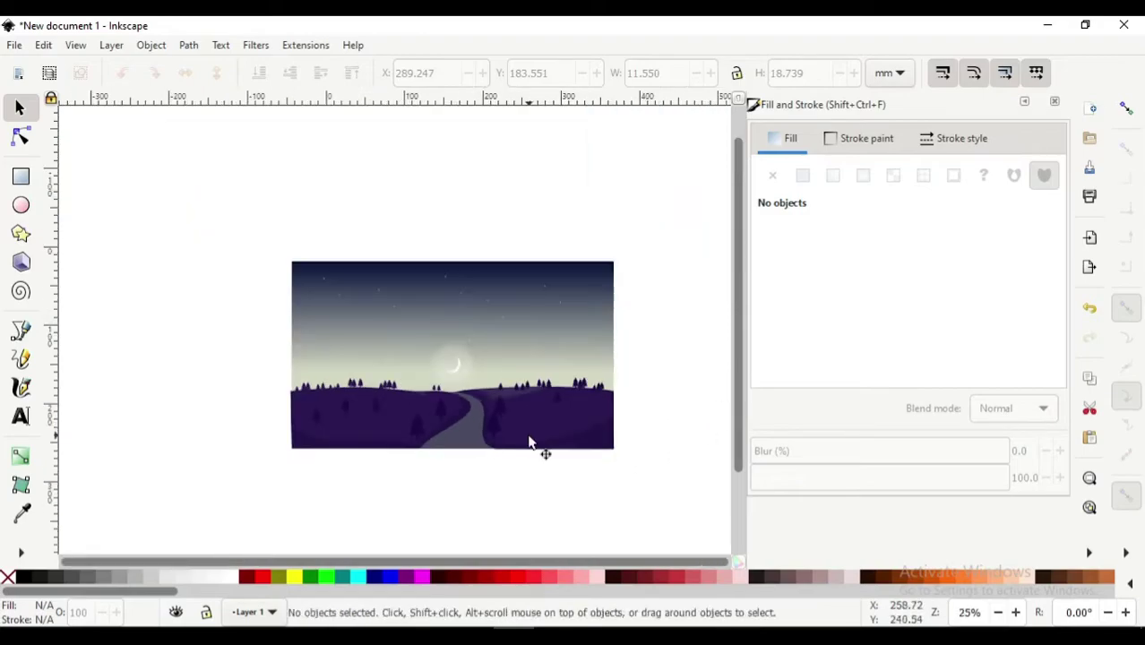
pyautogui.scroll(3, 439, 468)
pyautogui.scroll(-2, 400, 457)
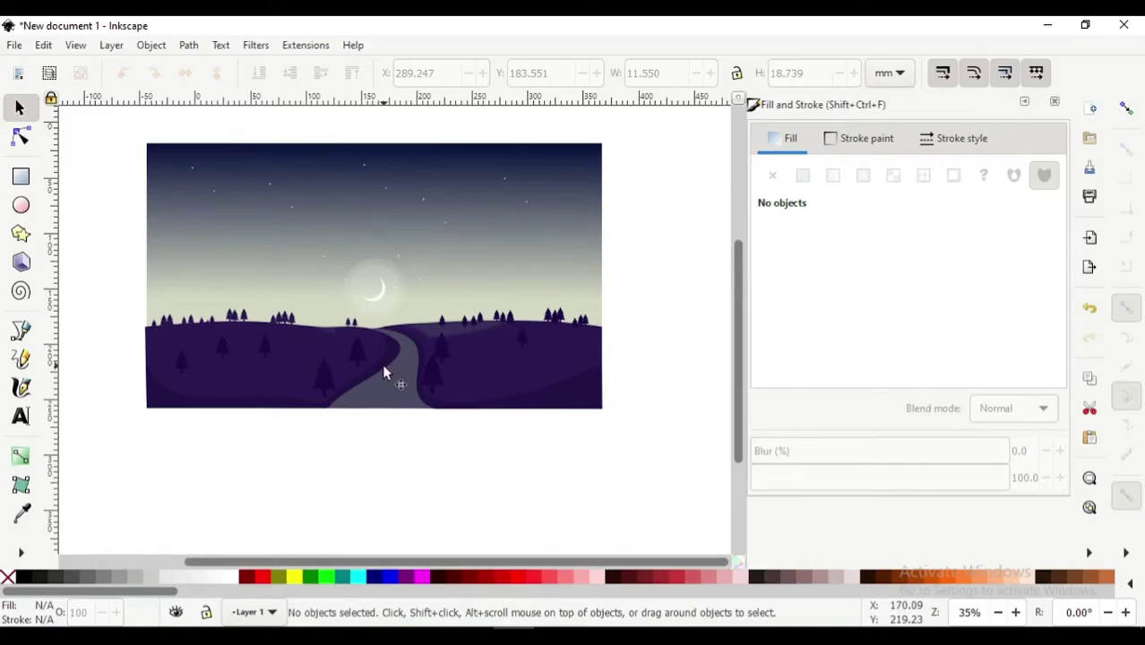
pyautogui.scroll(2, 220, 166)
pyautogui.click(22, 177)
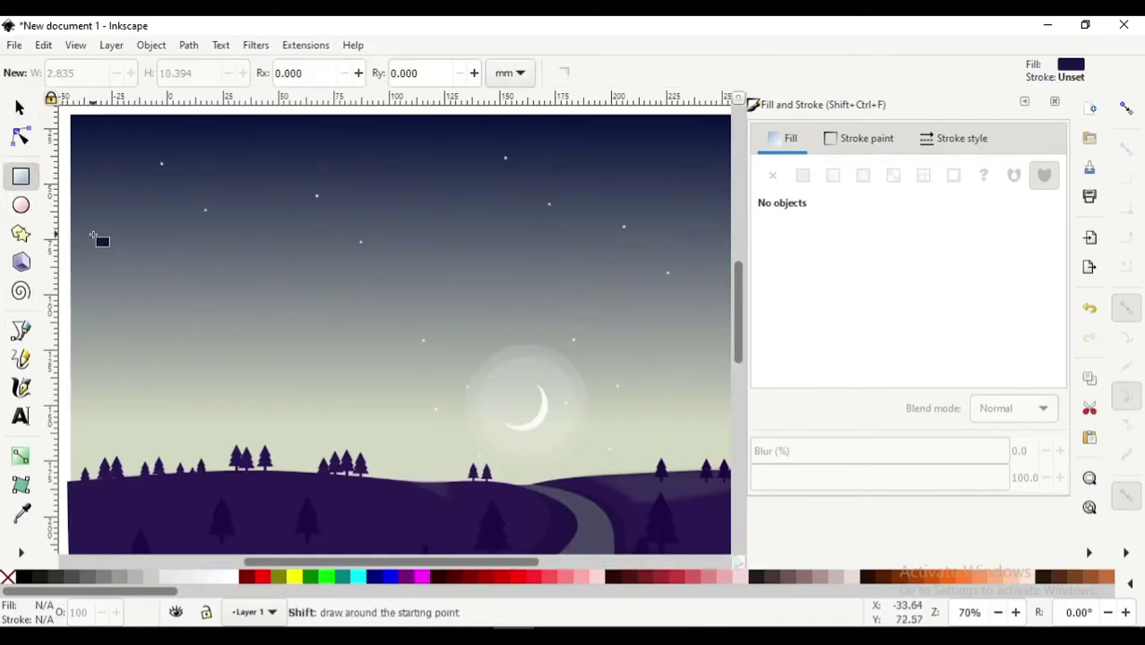
pyautogui.moveTo(179, 196); pyautogui.dragTo(351, 257)
pyautogui.press('Delete')
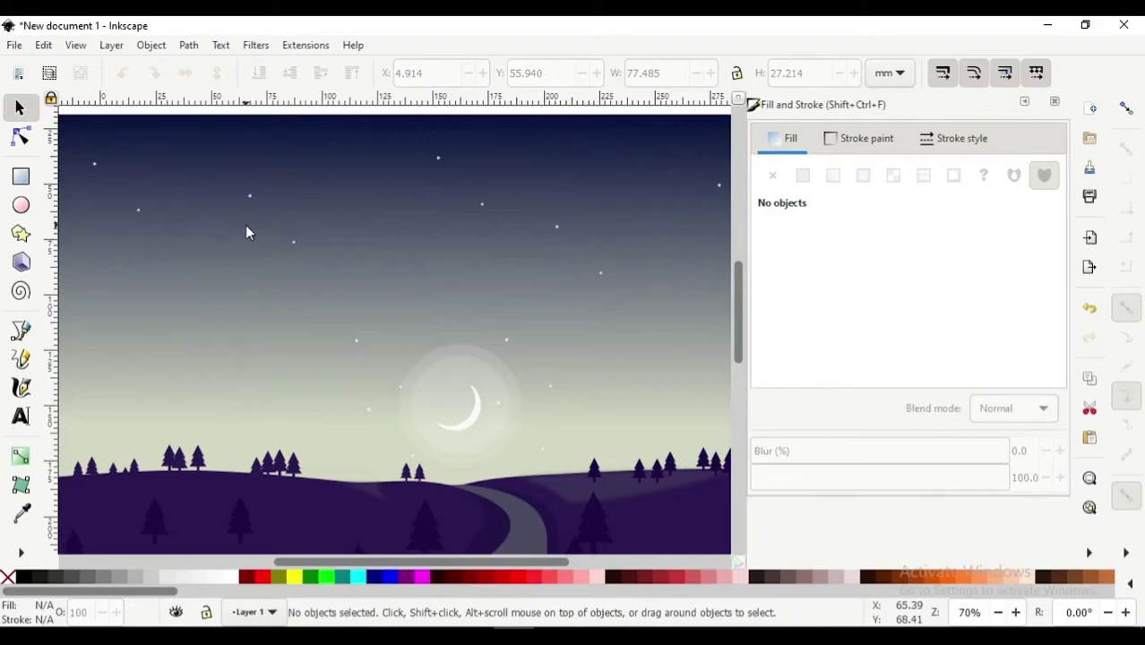
pyautogui.press('b')
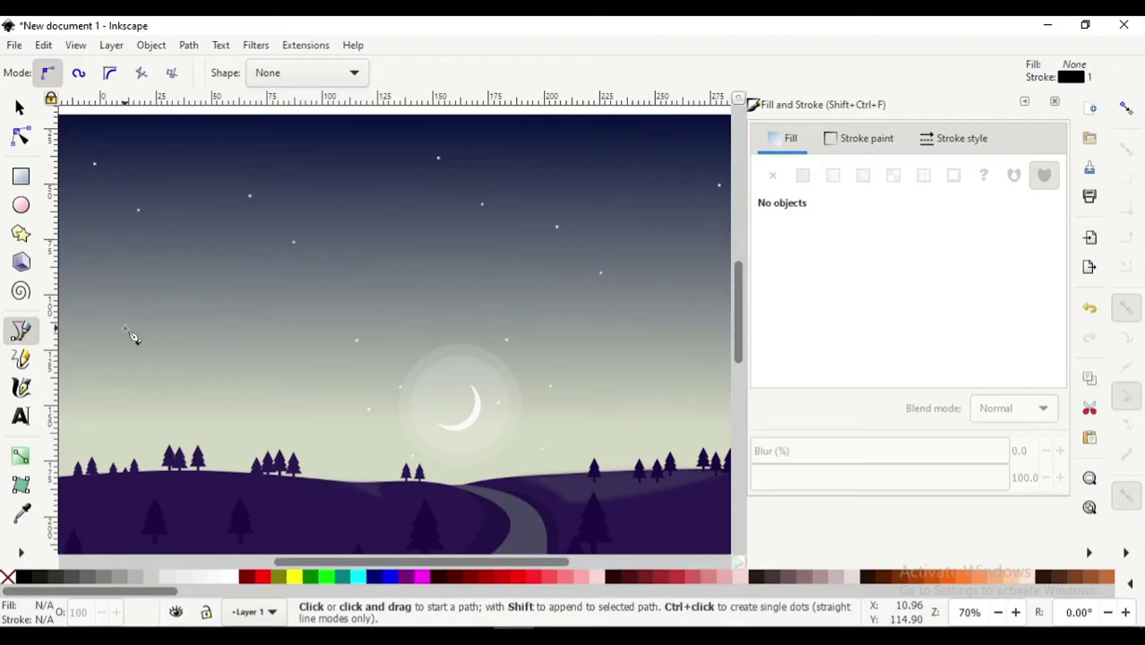
# Draw a cloud outline in the upper-left sky and curve its edges into a puffy shape
pyautogui.click(157, 253)
pyautogui.click(301, 247)
pyautogui.click(288, 279)
pyautogui.click(157, 252)
pyautogui.press('n')
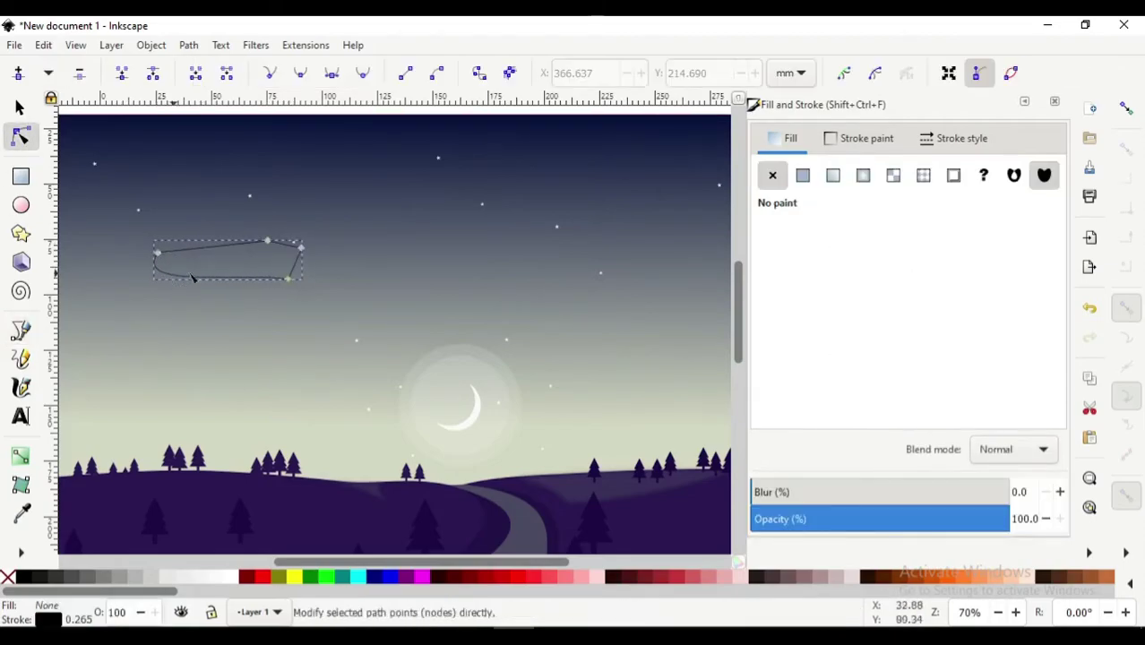
pyautogui.moveTo(192, 279)
pyautogui.mouseDown()
pyautogui.moveTo(327, 272)
pyautogui.moveTo(308, 293)
pyautogui.mouseUp()
pyautogui.scroll(2, 242, 260)
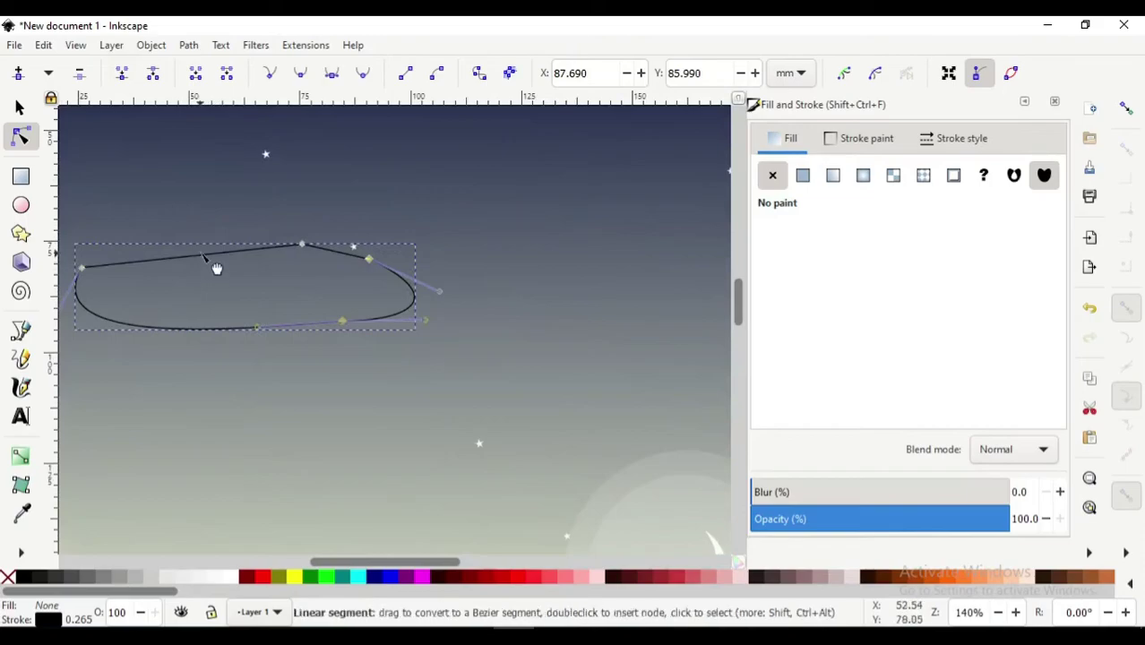
pyautogui.moveTo(215, 267); pyautogui.dragTo(199, 209)
pyautogui.moveTo(302, 242); pyautogui.dragTo(460, 294)
# Give the cloud its pale ced3c7 semi-transparent style and scatter copies across the sky
pyautogui.press('s')
pyautogui.scroll(-1, 210, 334)
pyautogui.scroll(-2, 209, 334)
pyautogui.hotkey('ctrl', 'shift', 'v')
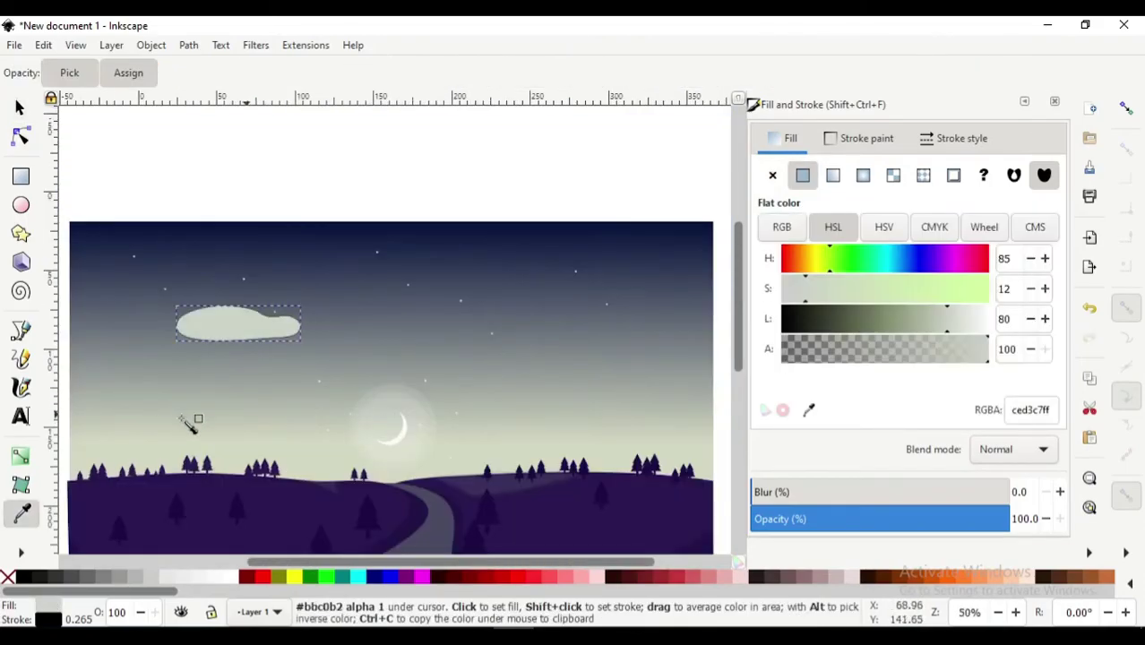
pyautogui.moveTo(189, 331)
pyautogui.mouseDown()
pyautogui.moveTo(164, 328)
pyautogui.moveTo(628, 280)
pyautogui.moveTo(585, 376)
pyautogui.mouseUp()
pyautogui.moveTo(274, 332); pyautogui.dragTo(286, 331)
# Select each of the four clouds in turn to check their placement, then deselect
pyautogui.press('Escape')
pyautogui.scroll(-2, 403, 314)
pyautogui.scroll(1, 404, 322)
pyautogui.click(348, 321)
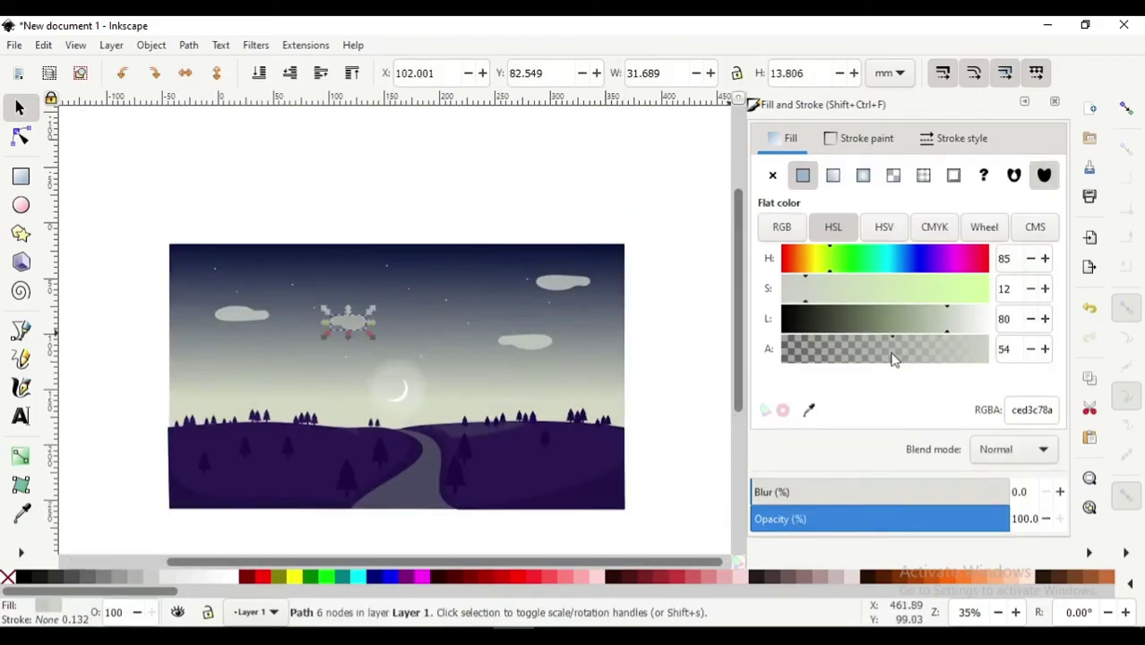
pyautogui.click(526, 342)
pyautogui.click(242, 314)
pyautogui.press('Escape')
pyautogui.scroll(1, 396, 324)
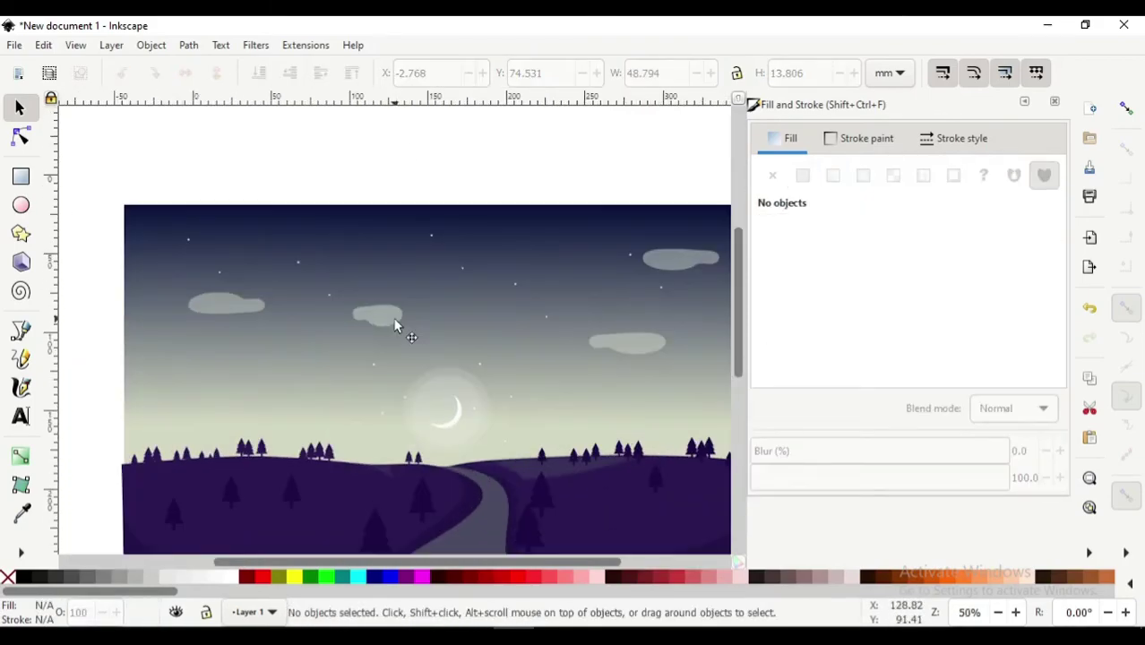
pyautogui.click(379, 276)
pyautogui.scroll(-1, 450, 345)
pyautogui.press('Escape')
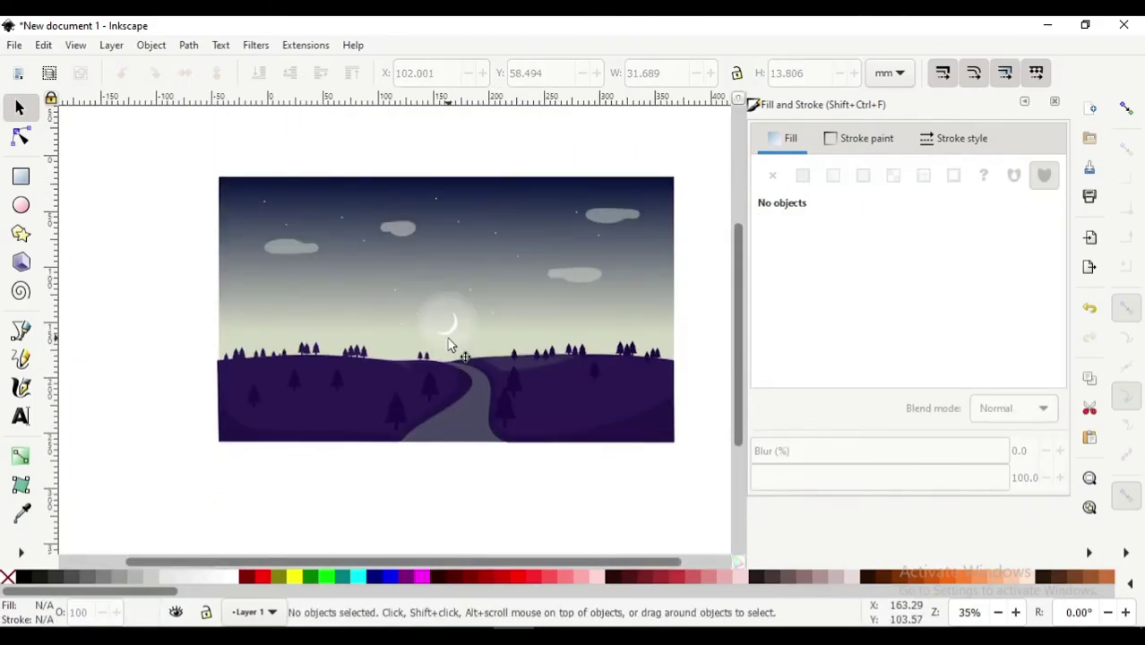